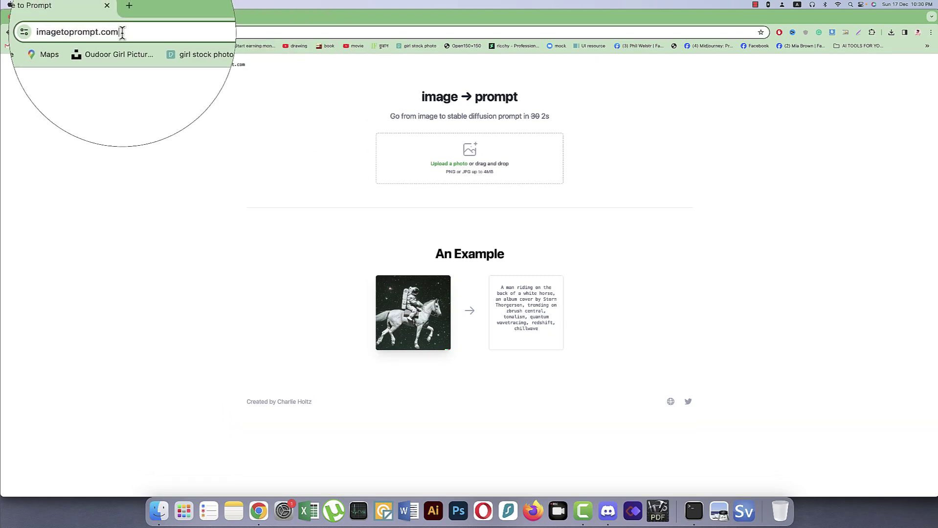
# Step: Upload the purple man-on-couch illustration to ImageToPrompt and generate a text prompt
pyautogui.click(110, 31)
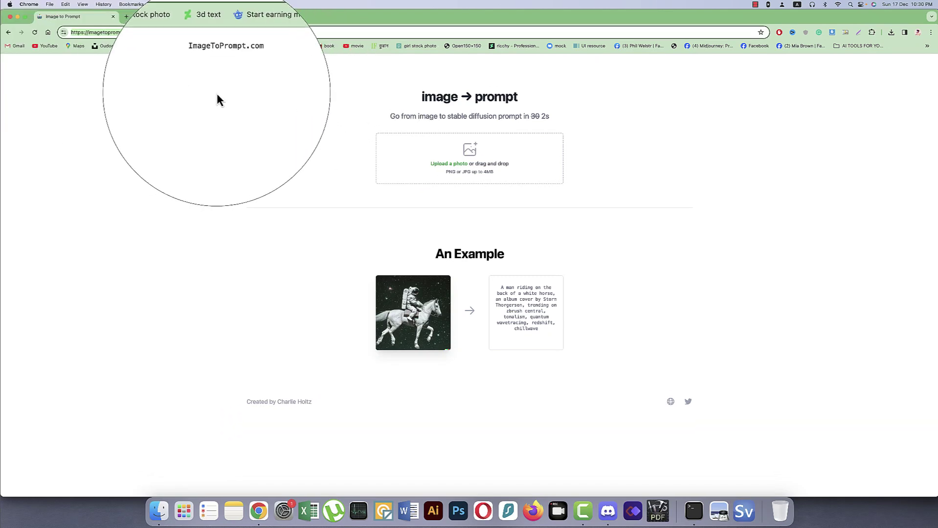
pyautogui.press('Return')
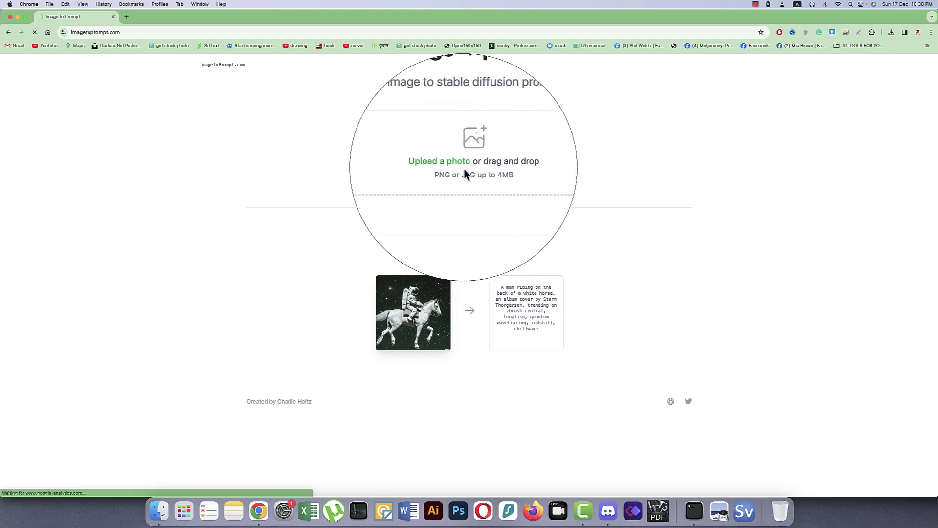
pyautogui.click(449, 164)
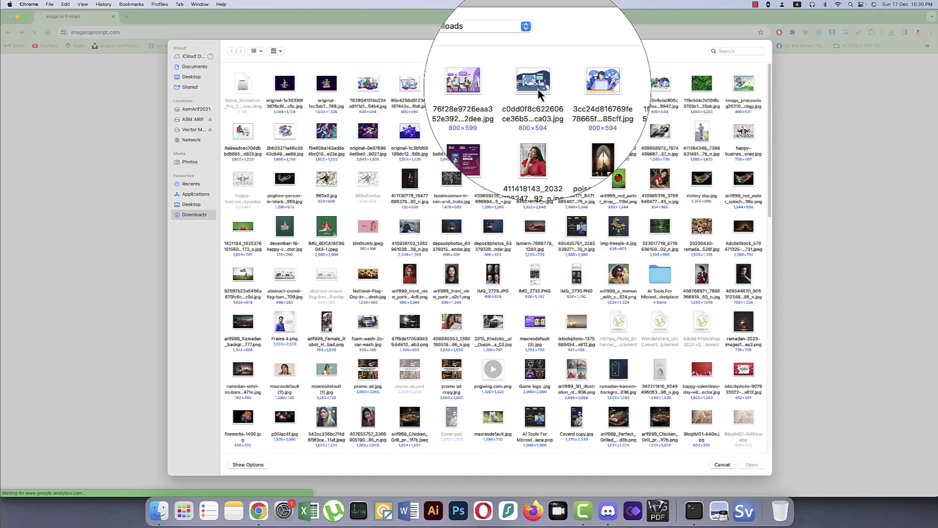
pyautogui.click(415, 136)
pyautogui.press('space')
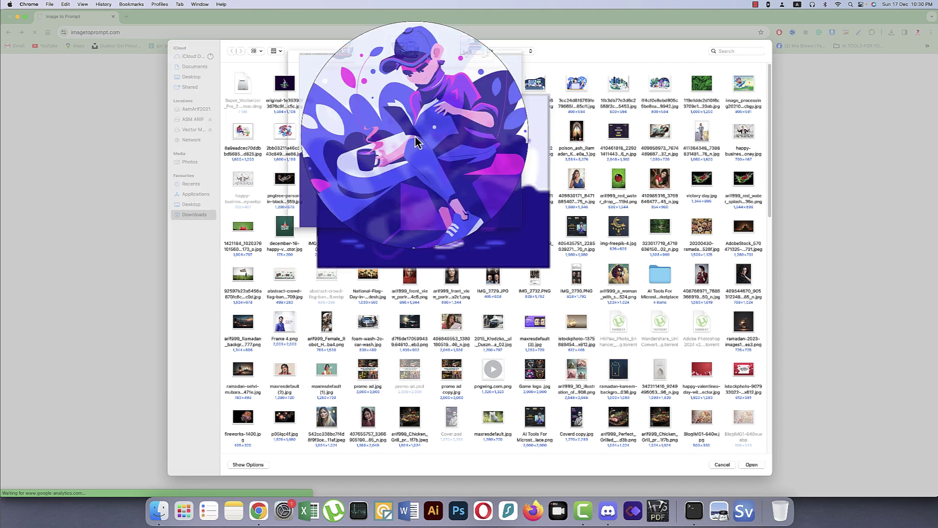
pyautogui.press('space')
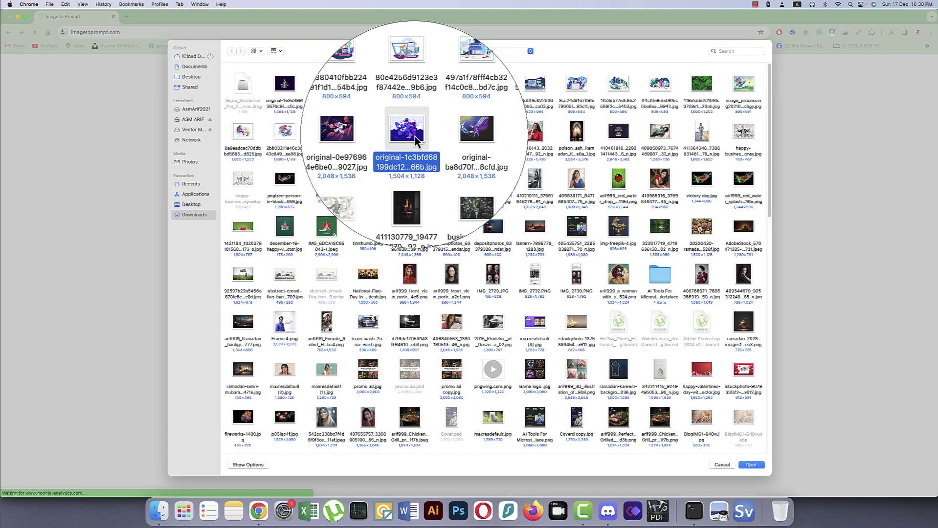
pyautogui.click(751, 465)
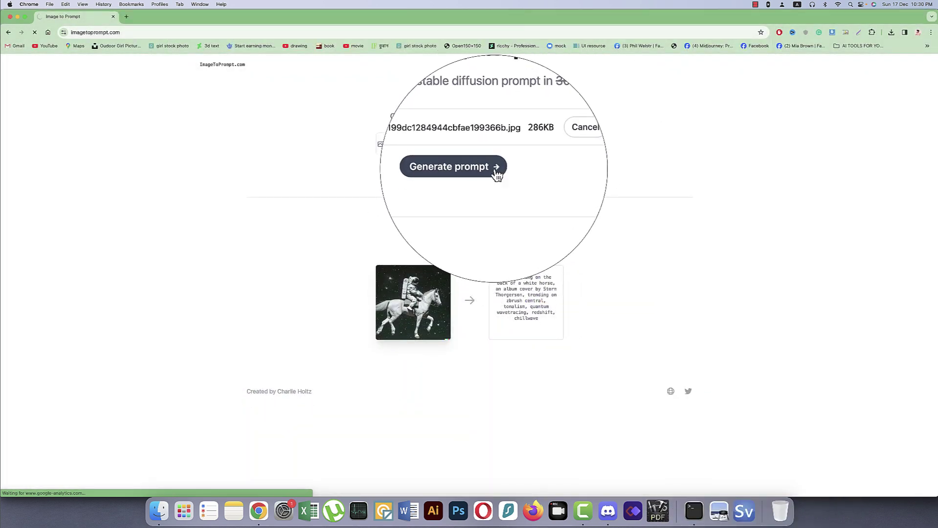
pyautogui.click(497, 174)
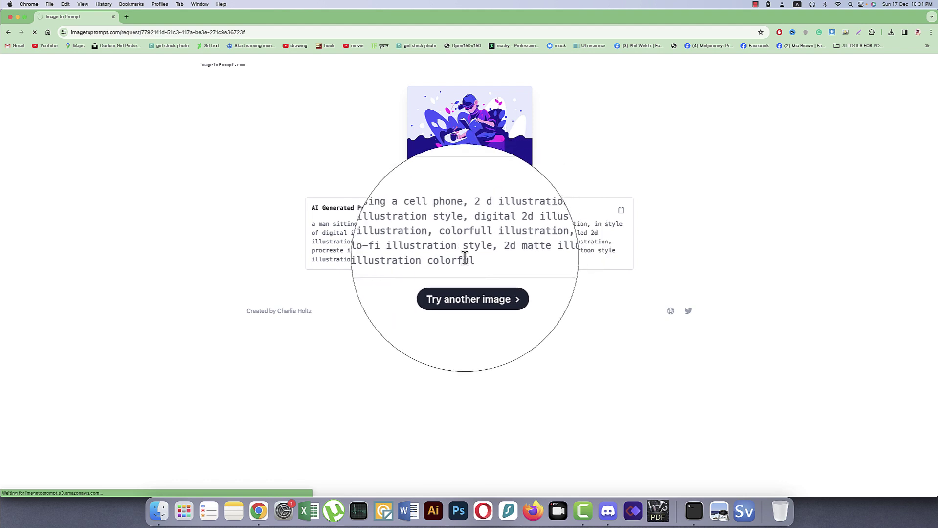
# Step: Copy the generated man-on-couch-with-phone prompt
pyautogui.moveTo(465, 259); pyautogui.dragTo(306, 227)
pyautogui.rightClick(378, 231)
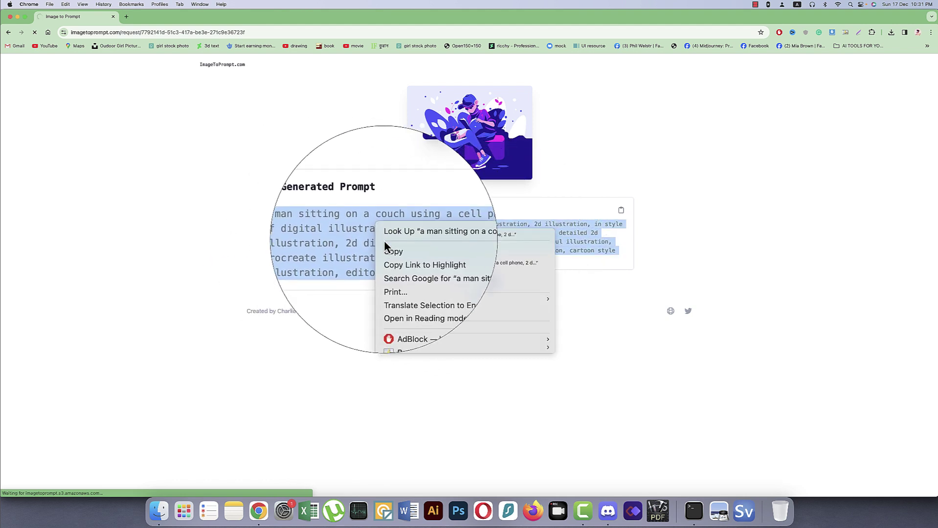
pyautogui.click(389, 251)
# Step: Start an /imagine command in Discord with the copied couch prompt pasted in
pyautogui.click(606, 512)
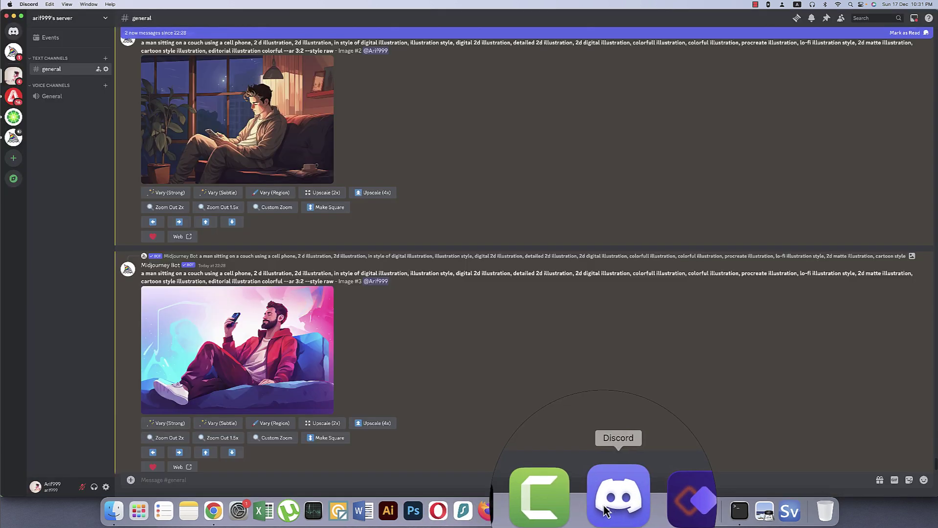
pyautogui.scroll(-1, 286, 389)
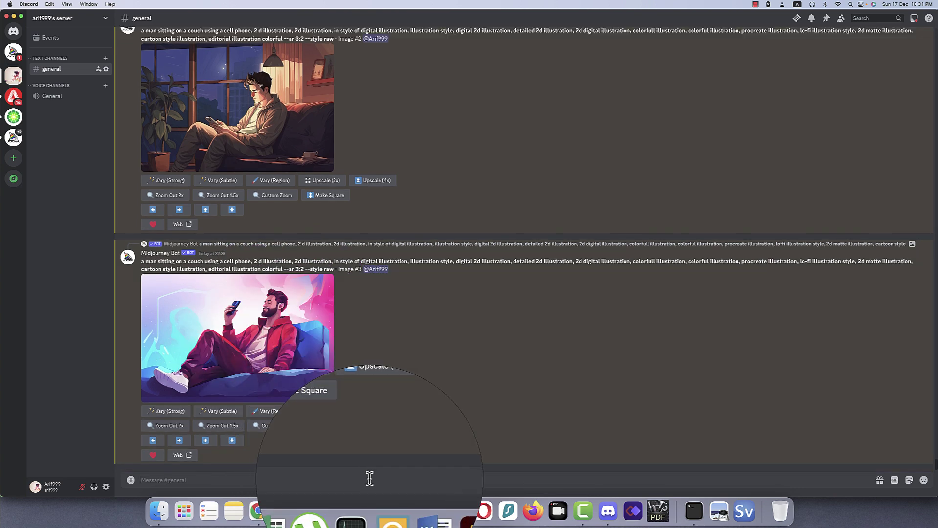
pyautogui.write('/')
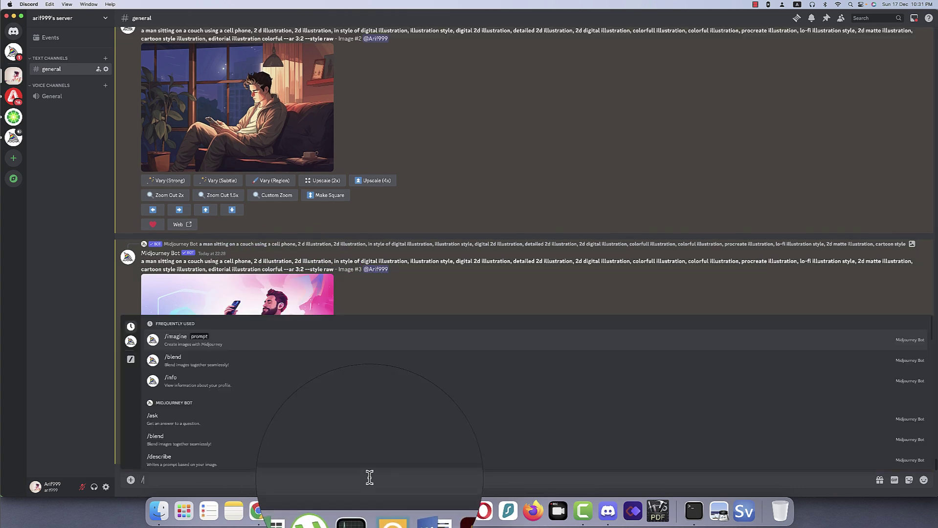
pyautogui.click(204, 340)
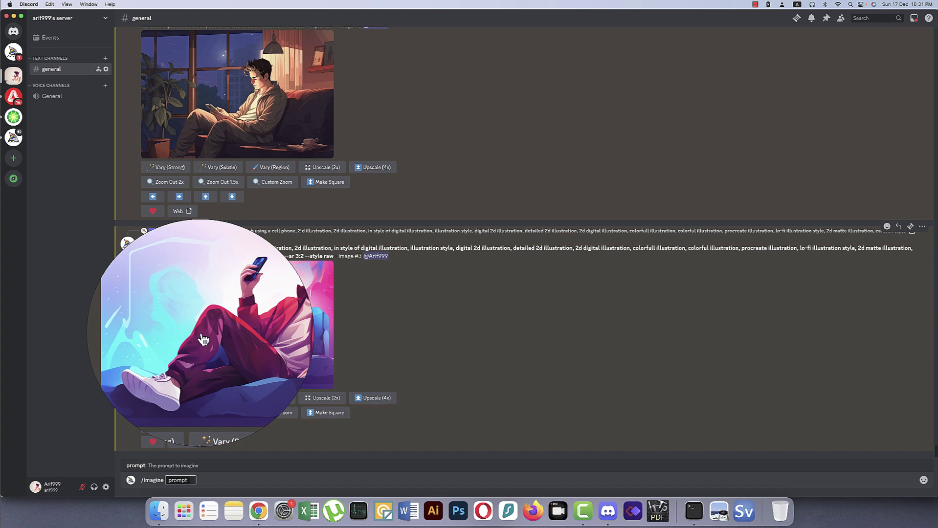
pyautogui.press('super+v')
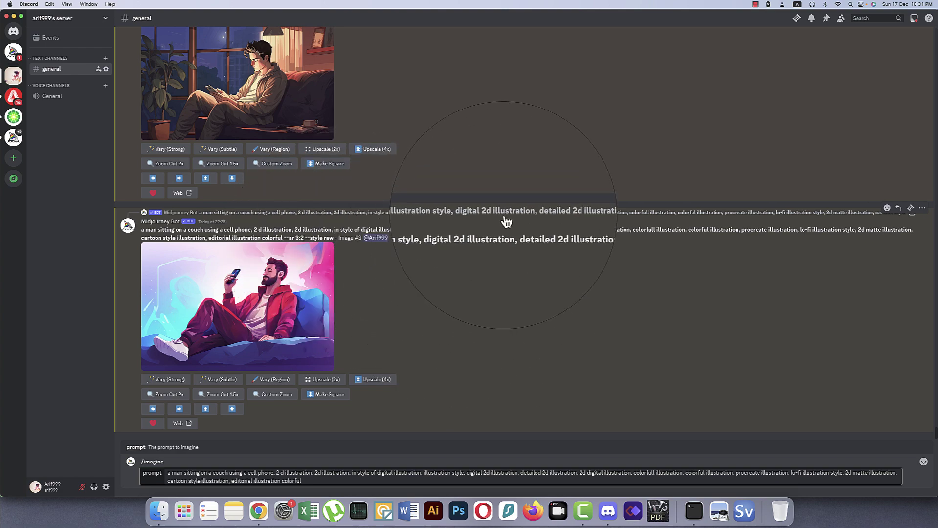
pyautogui.scroll(10, 506, 220)
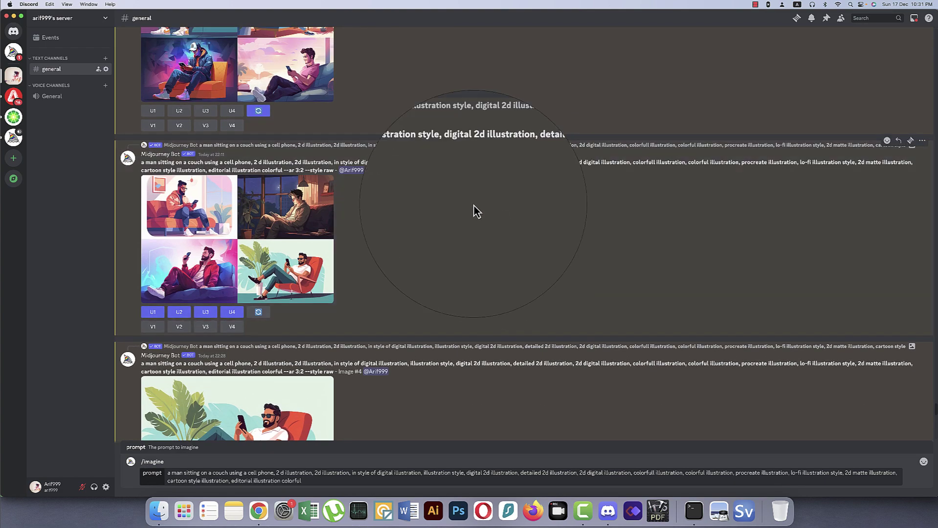
pyautogui.scroll(5, 359, 156)
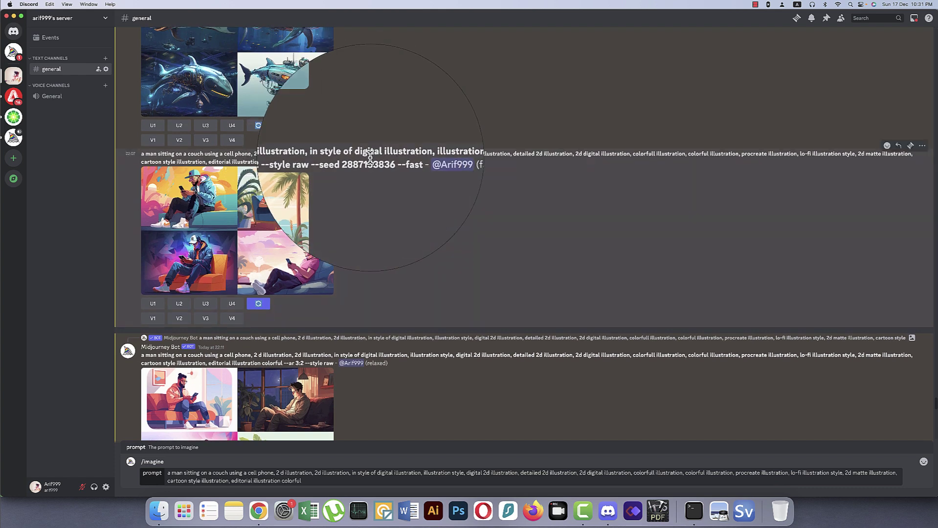
# Step: Edit the parameters to --ar 3:2, --style raw and seed 750, then submit
pyautogui.moveTo(371, 157)
pyautogui.mouseDown()
pyautogui.moveTo(285, 162)
pyautogui.moveTo(388, 159)
pyautogui.mouseUp()
pyautogui.click(390, 480)
pyautogui.write('--ar 3:2 --style raw --seed 2887')
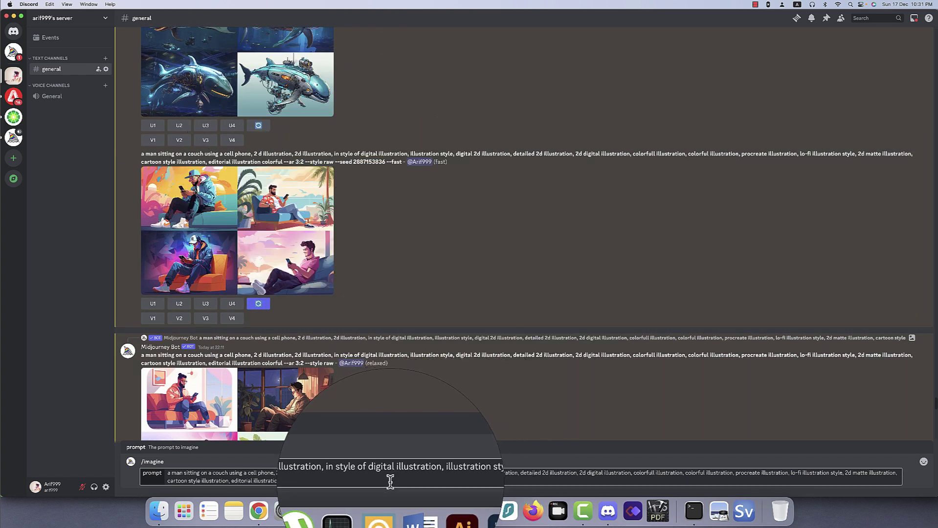
pyautogui.click(311, 481)
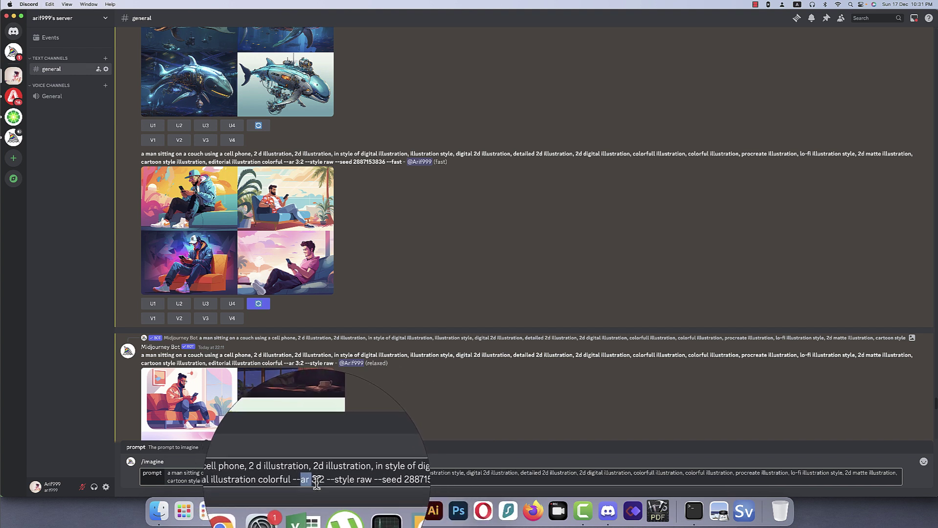
pyautogui.doubleClick(314, 480)
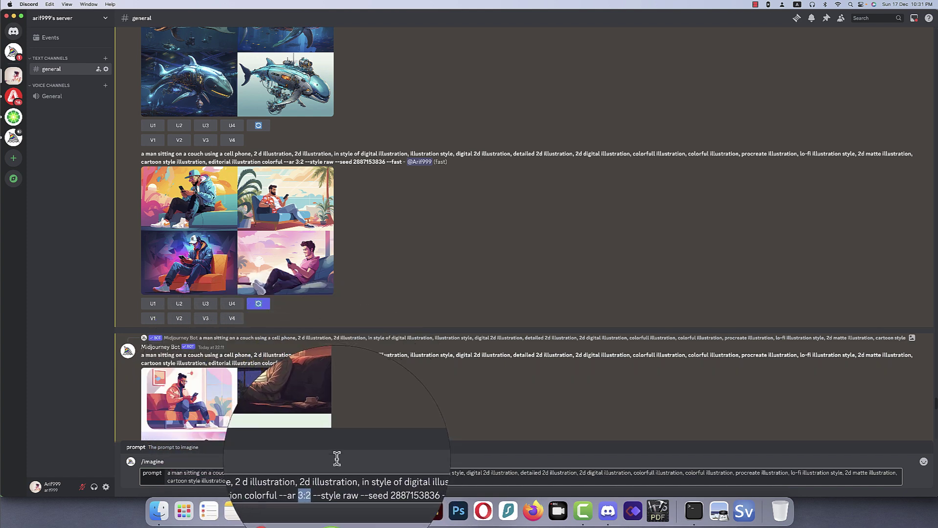
pyautogui.click(328, 481)
pyautogui.moveTo(331, 480); pyautogui.dragTo(346, 480)
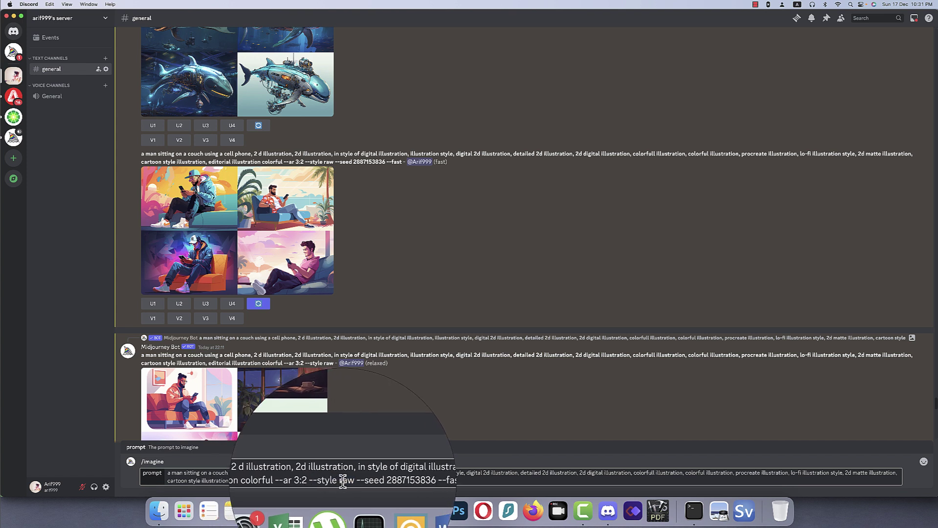
pyautogui.click(353, 481)
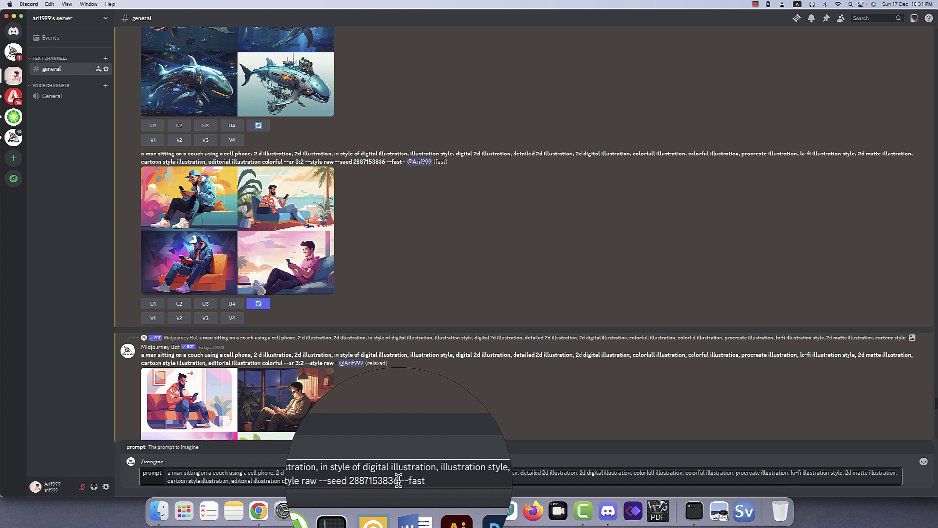
pyautogui.moveTo(398, 480); pyautogui.dragTo(370, 480)
pyautogui.doubleClick(370, 481)
pyautogui.write('0')
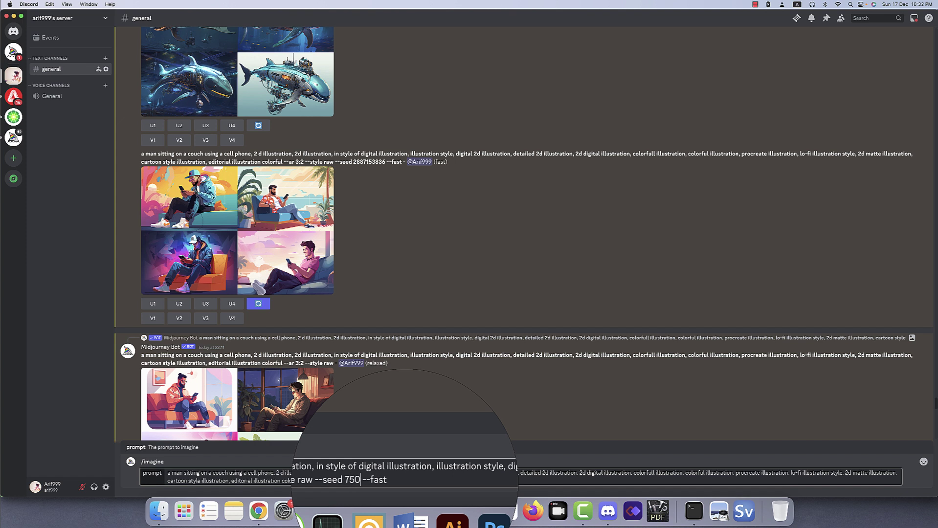
pyautogui.press('Return')
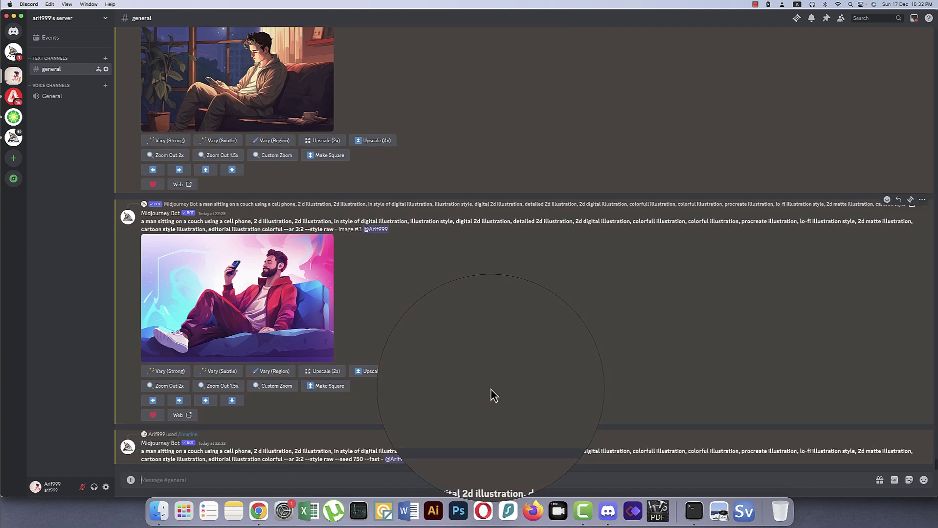
# Step: Start a new /imagine command with the seed-750 couch prompt pasted in
pyautogui.doubleClick(372, 459)
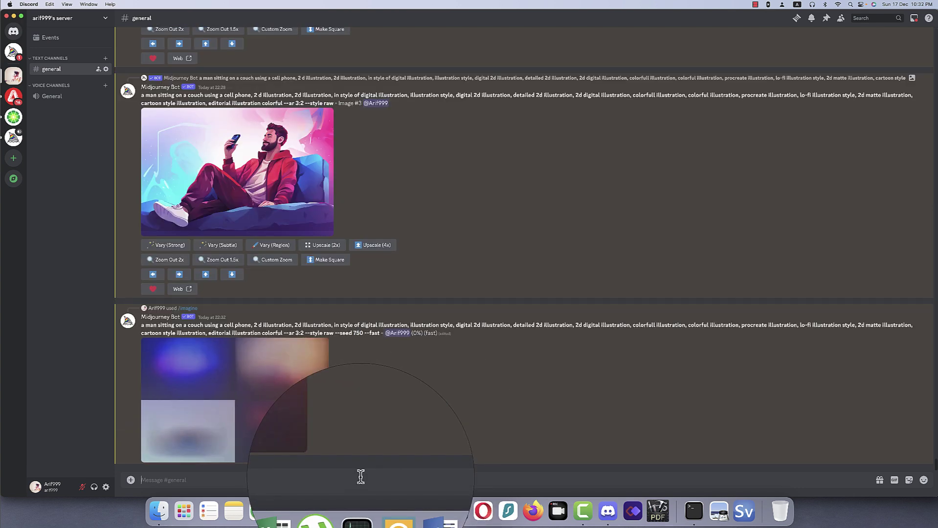
pyautogui.write('/')
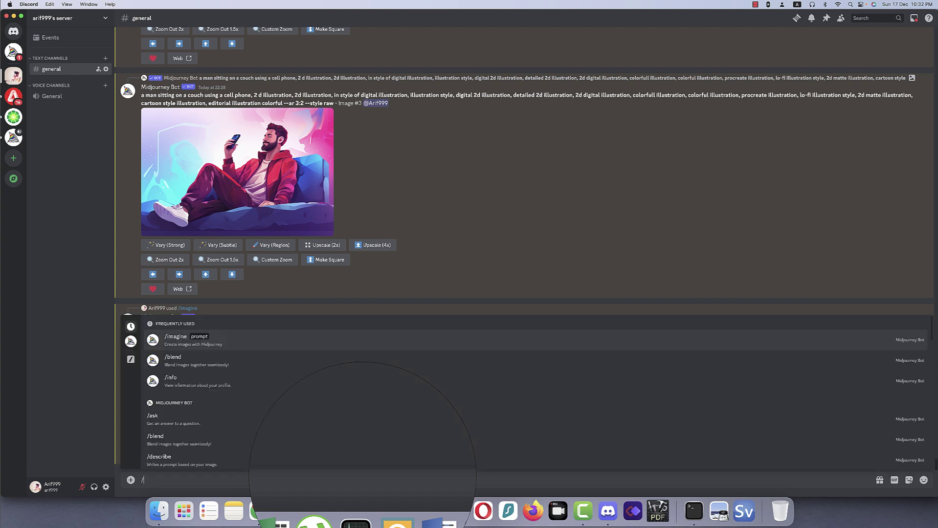
pyautogui.click(192, 342)
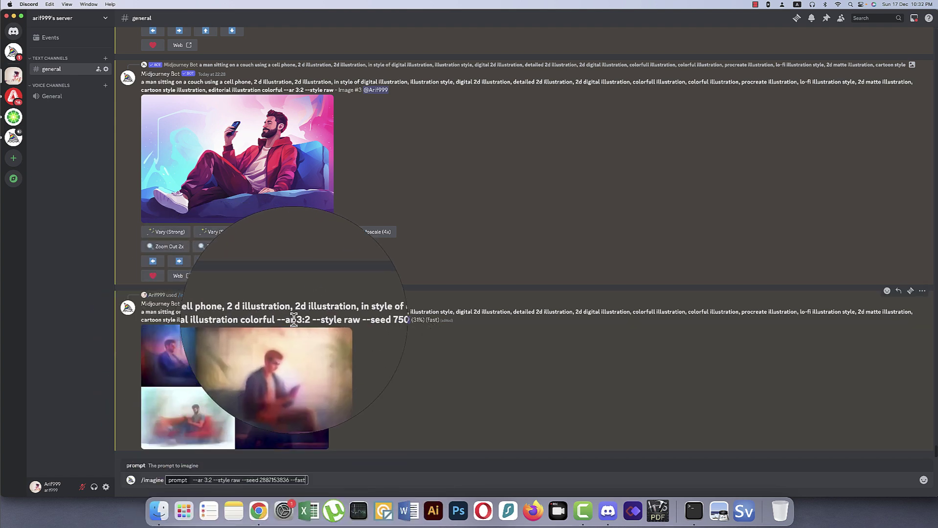
pyautogui.moveTo(283, 320); pyautogui.dragTo(140, 316)
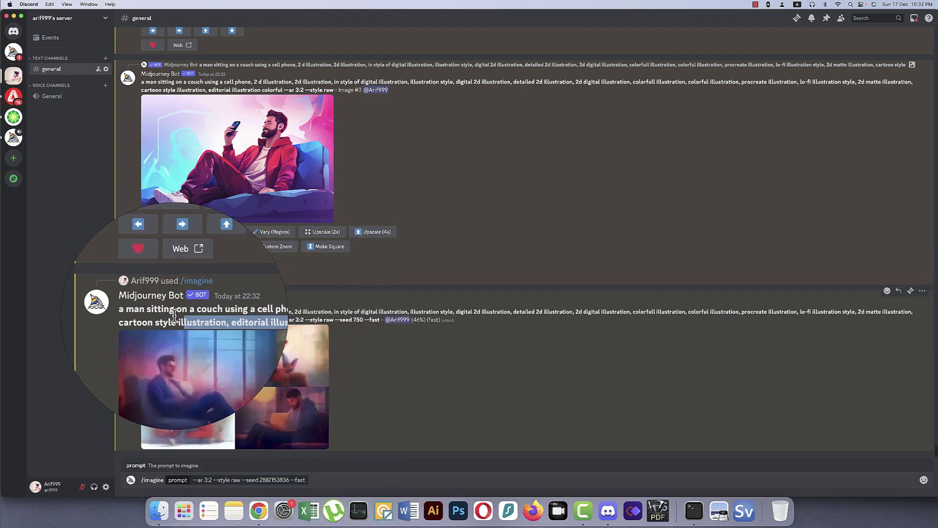
pyautogui.click(187, 486)
pyautogui.press('super+v')
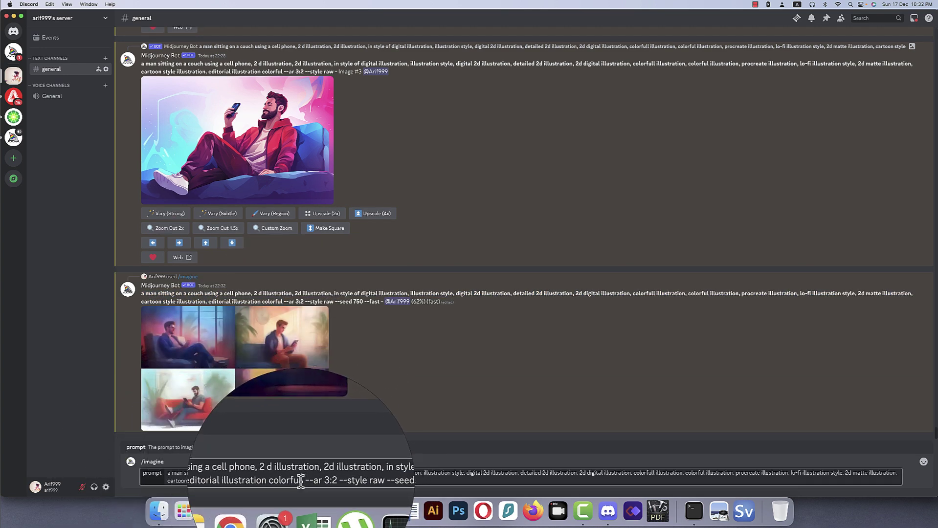
pyautogui.moveTo(299, 478)
pyautogui.mouseDown()
pyautogui.moveTo(166, 476)
pyautogui.moveTo(434, 481)
pyautogui.mouseUp()
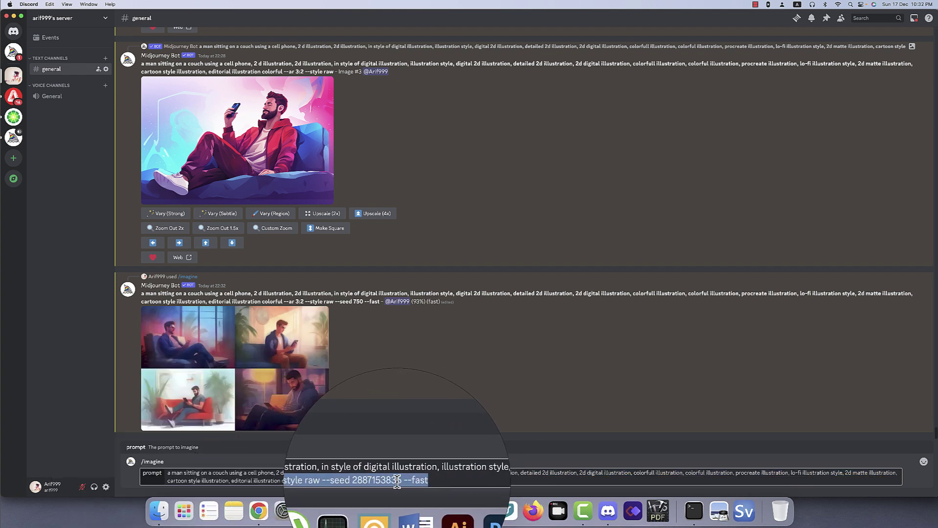
pyautogui.moveTo(403, 480); pyautogui.dragTo(371, 481)
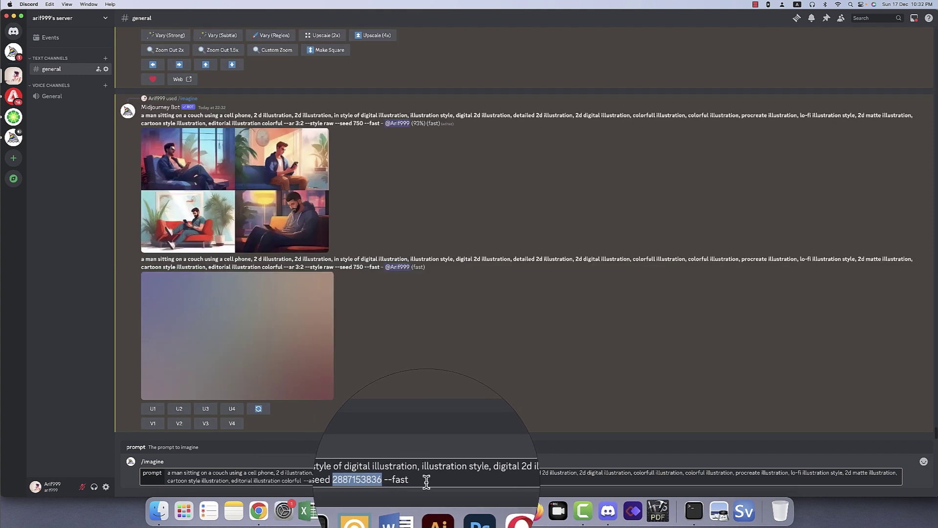
pyautogui.click(426, 480)
pyautogui.press('Return')
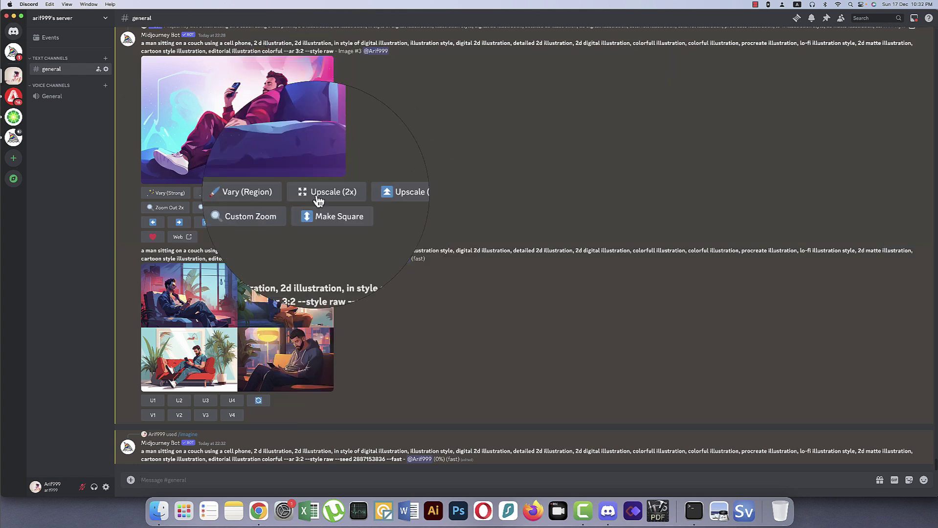
pyautogui.scroll(2, 335, 369)
pyautogui.scroll(3, 336, 369)
pyautogui.scroll(2, 335, 369)
pyautogui.scroll(4, 335, 369)
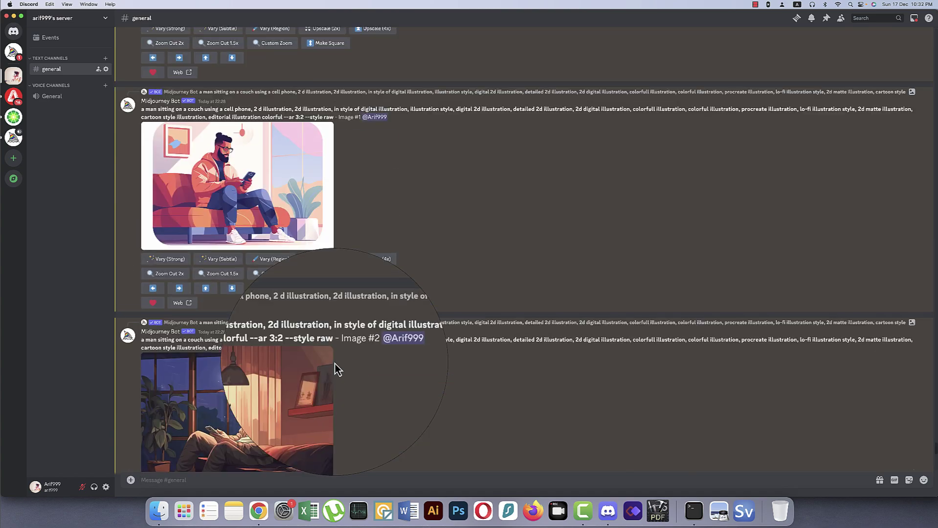
pyautogui.click(301, 230)
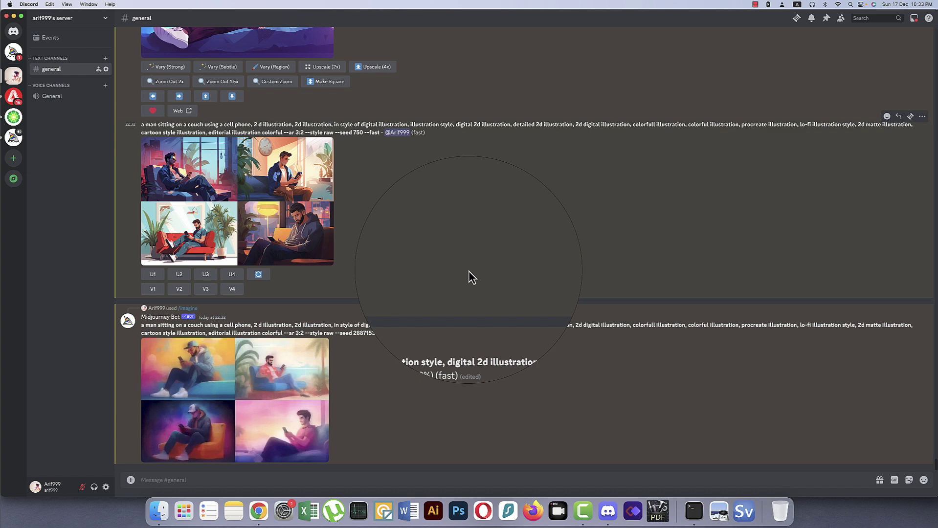
pyautogui.click(277, 205)
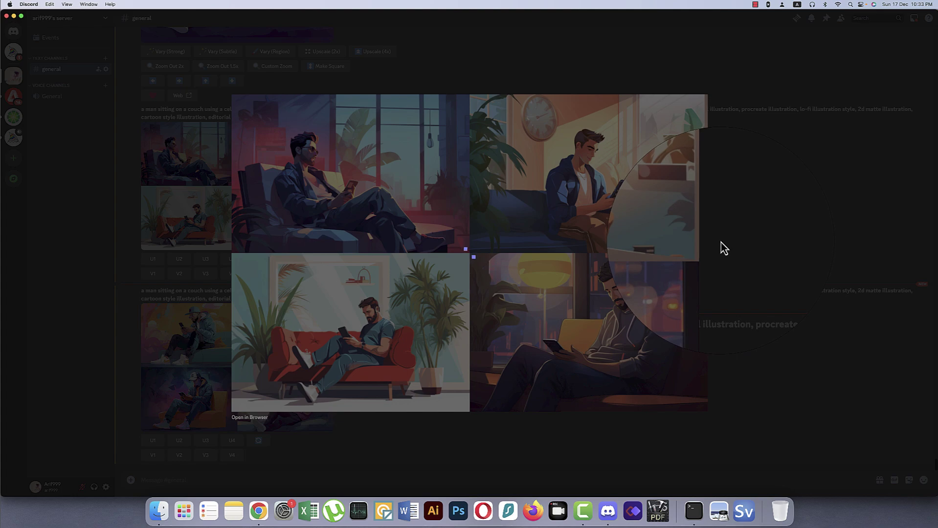
pyautogui.click(760, 242)
pyautogui.click(293, 416)
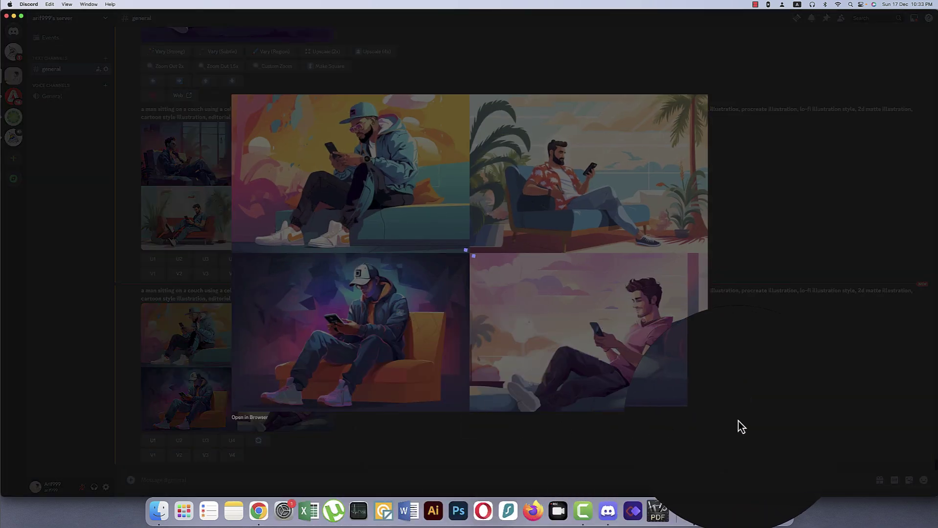
pyautogui.click(743, 425)
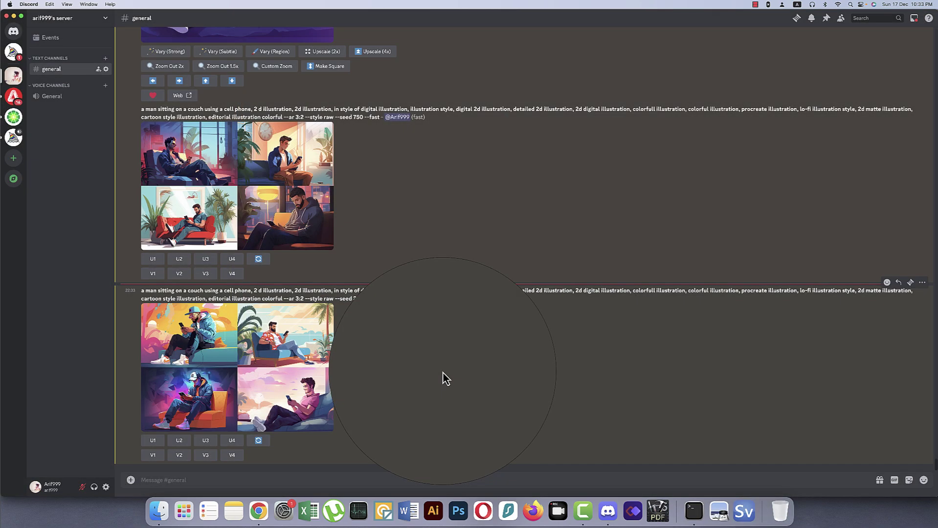
pyautogui.click(222, 337)
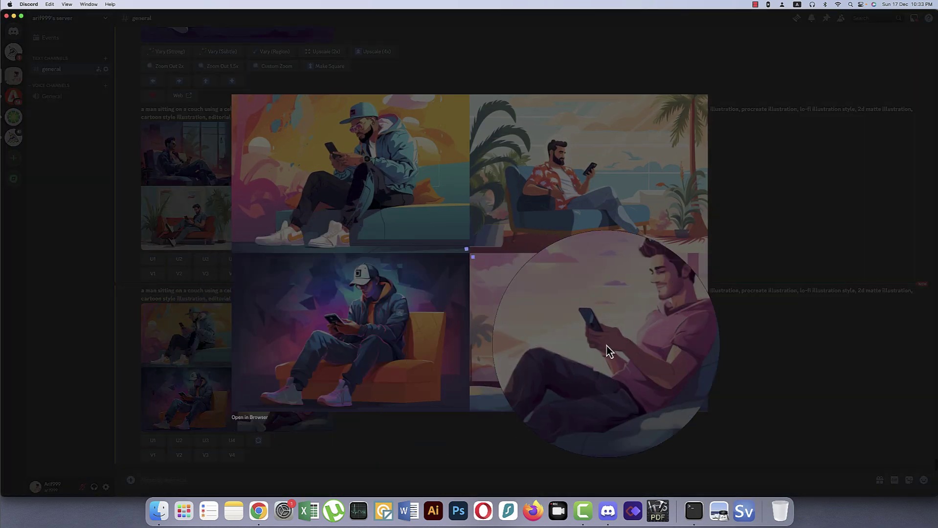
pyautogui.click(741, 373)
pyautogui.scroll(-5, 334, 345)
pyautogui.scroll(-5, 381, 309)
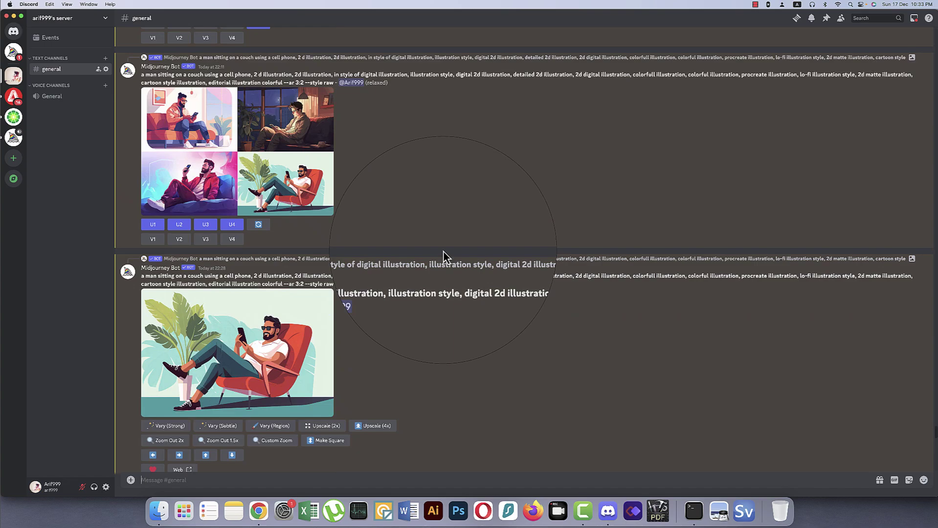
pyautogui.scroll(5, 403, 220)
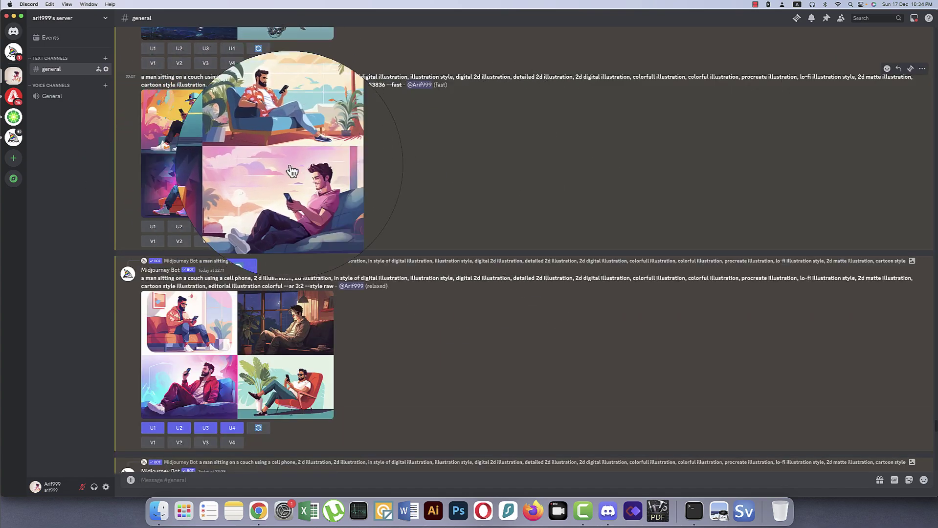
pyautogui.scroll(10, 291, 171)
pyautogui.scroll(-5, 355, 251)
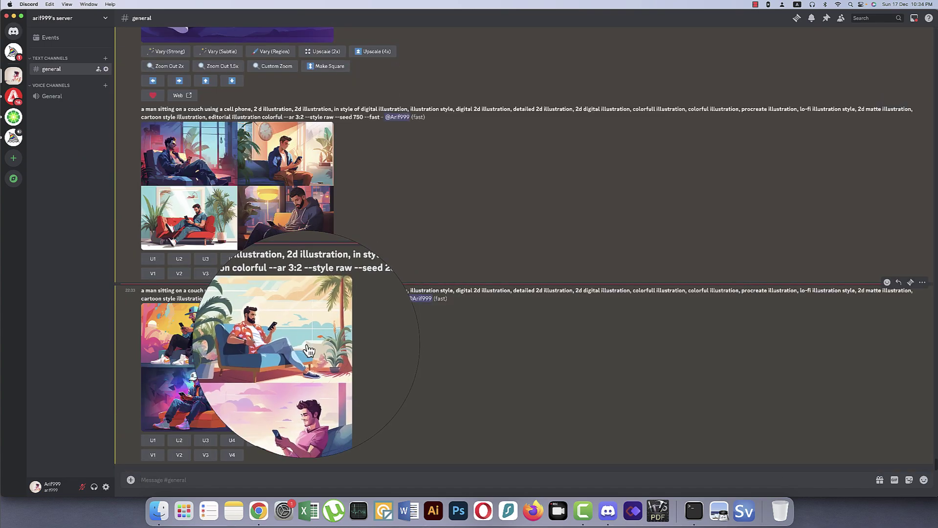
pyautogui.click(296, 157)
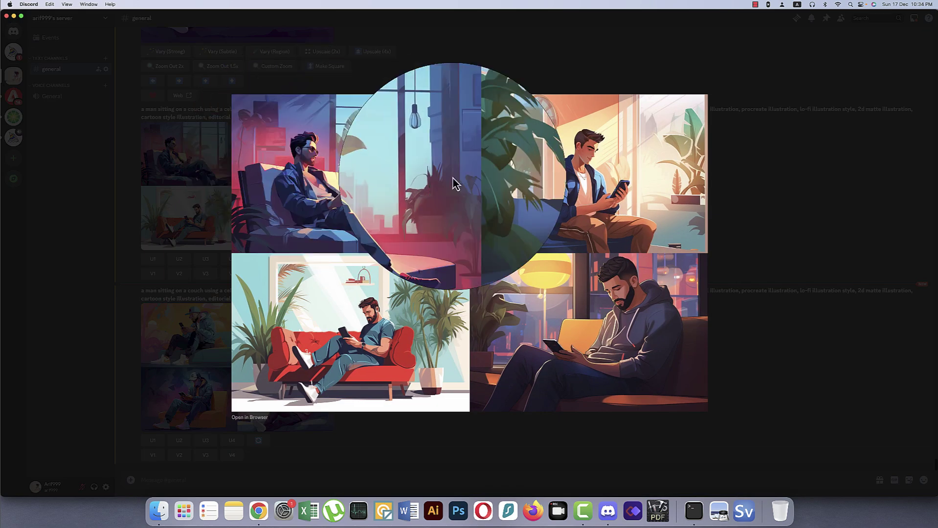
pyautogui.click(807, 218)
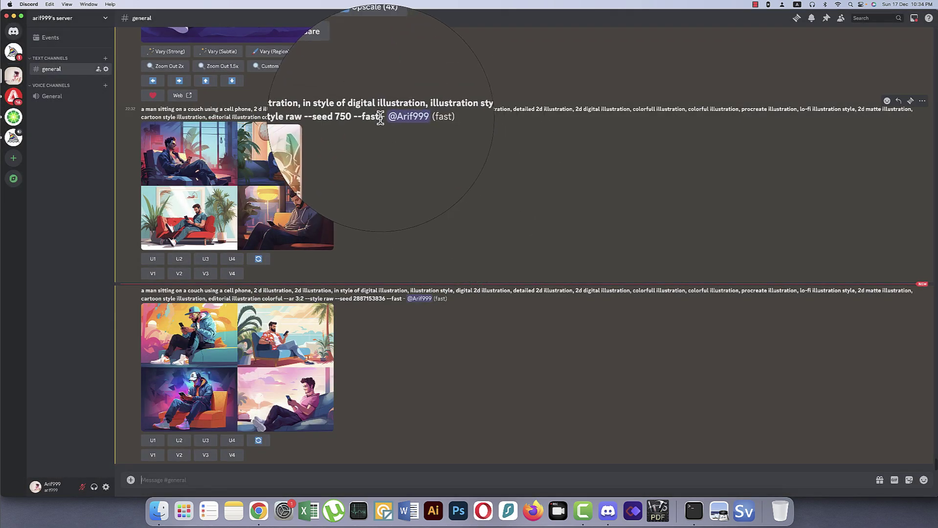
pyautogui.moveTo(381, 117); pyautogui.dragTo(142, 108)
pyautogui.press('cmd+c')
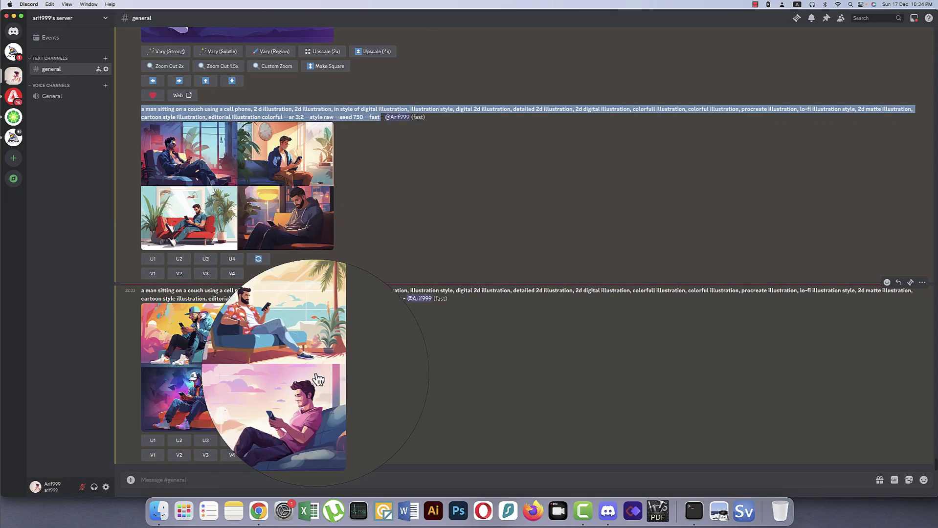
pyautogui.click(389, 478)
pyautogui.write('/')
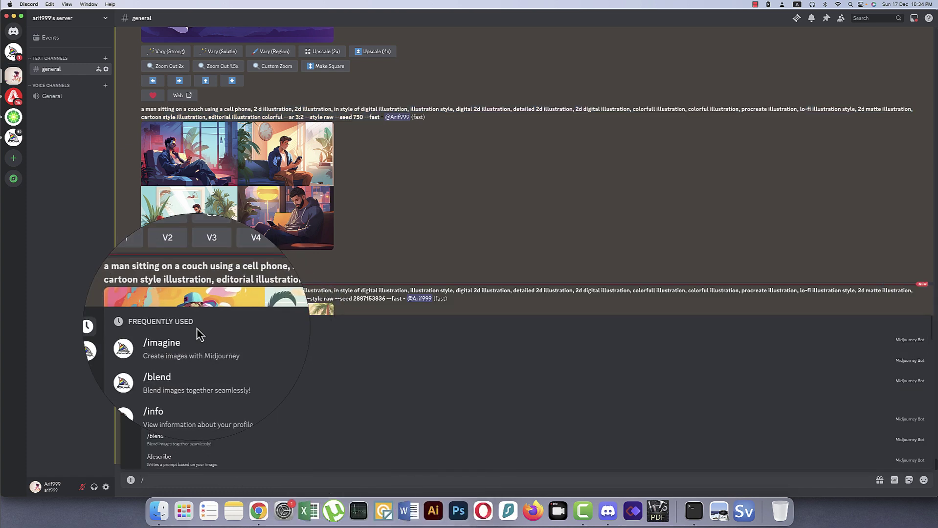
pyautogui.click(198, 336)
pyautogui.press('cmd+v')
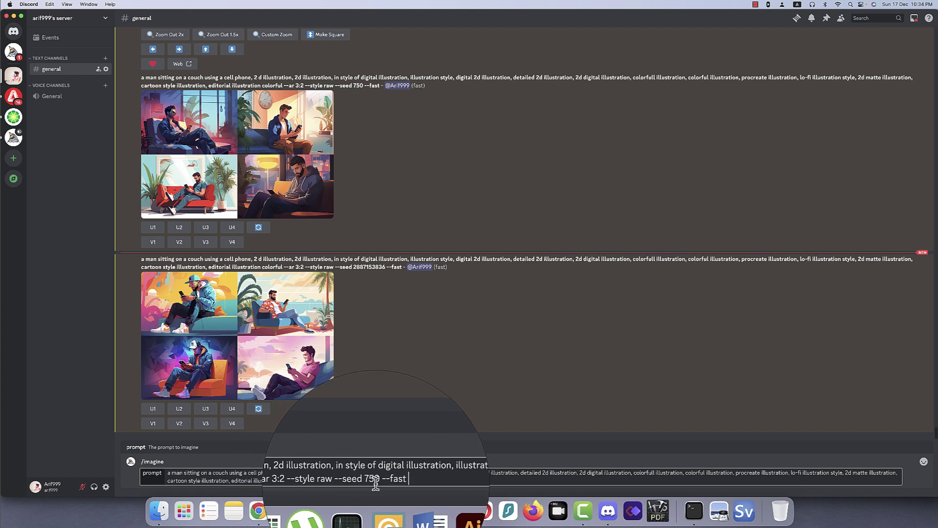
pyautogui.moveTo(376, 481); pyautogui.dragTo(369, 482)
pyautogui.write('100')
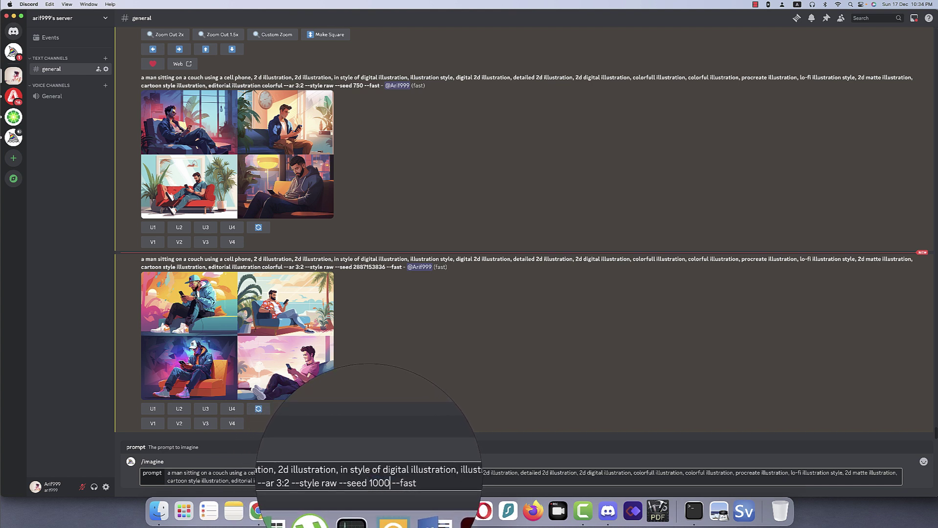
pyautogui.press('Return')
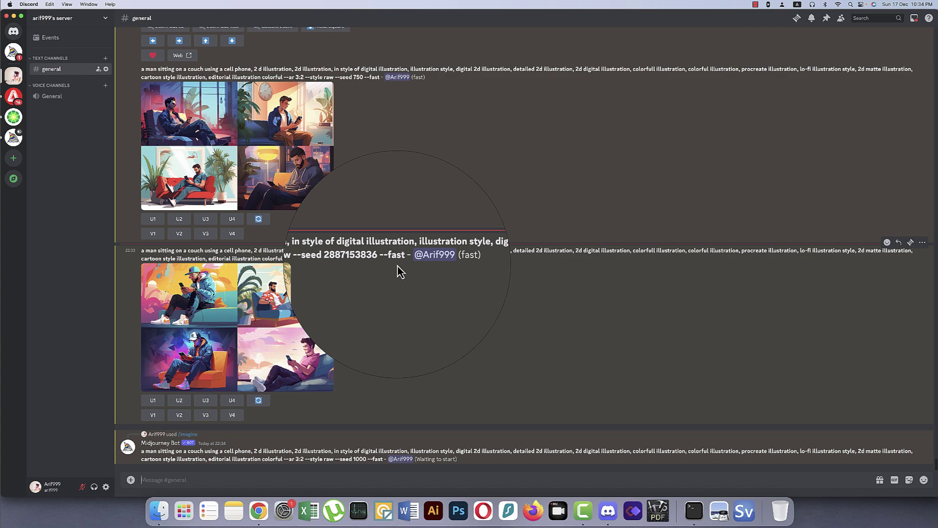
pyautogui.click(311, 310)
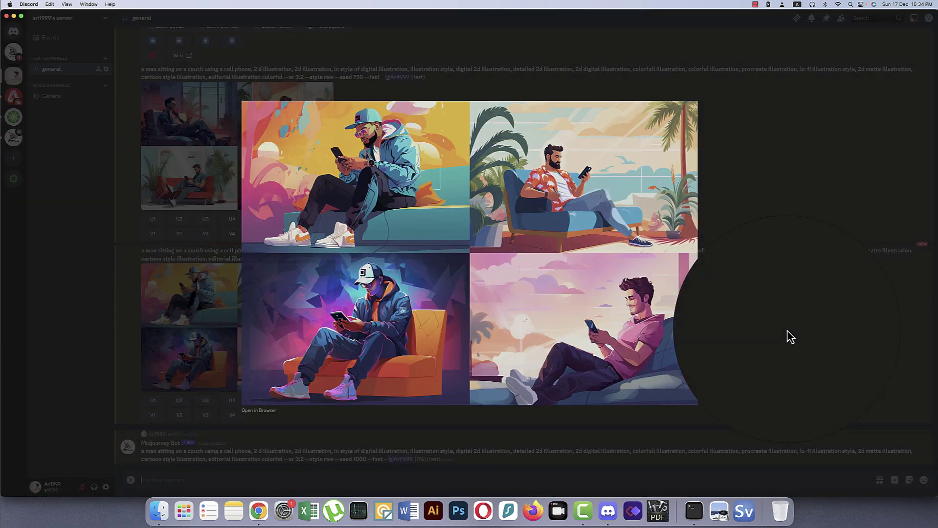
pyautogui.click(790, 335)
pyautogui.scroll(5, 470, 329)
pyautogui.scroll(5, 471, 329)
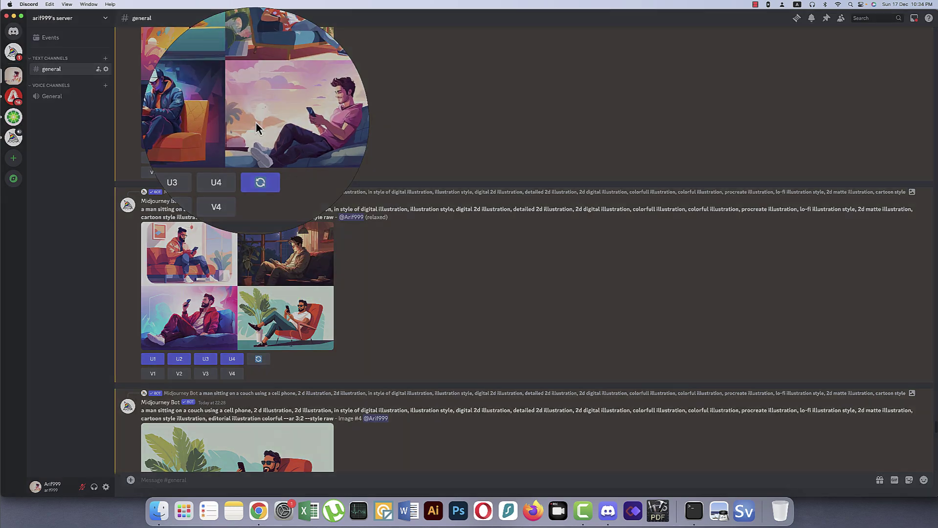
pyautogui.click(255, 122)
pyautogui.click(806, 365)
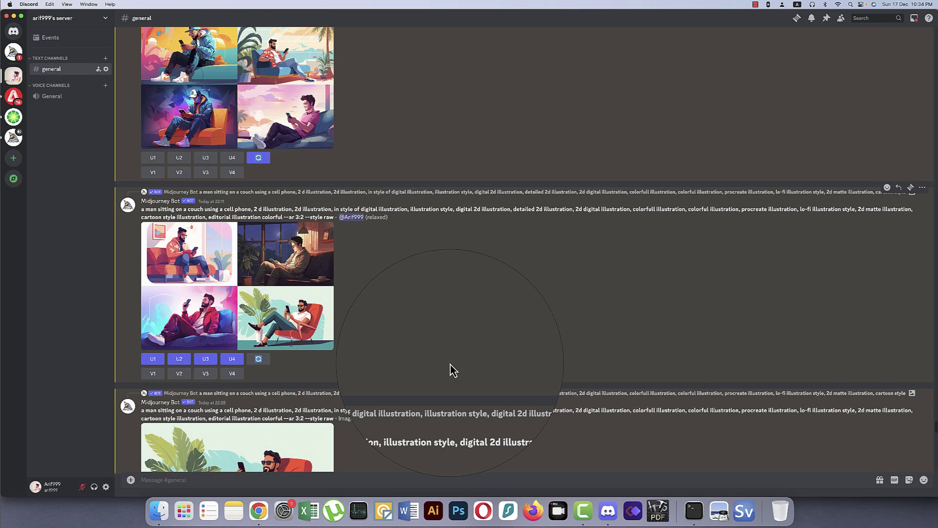
pyautogui.scroll(-5, 366, 393)
pyautogui.scroll(-5, 332, 395)
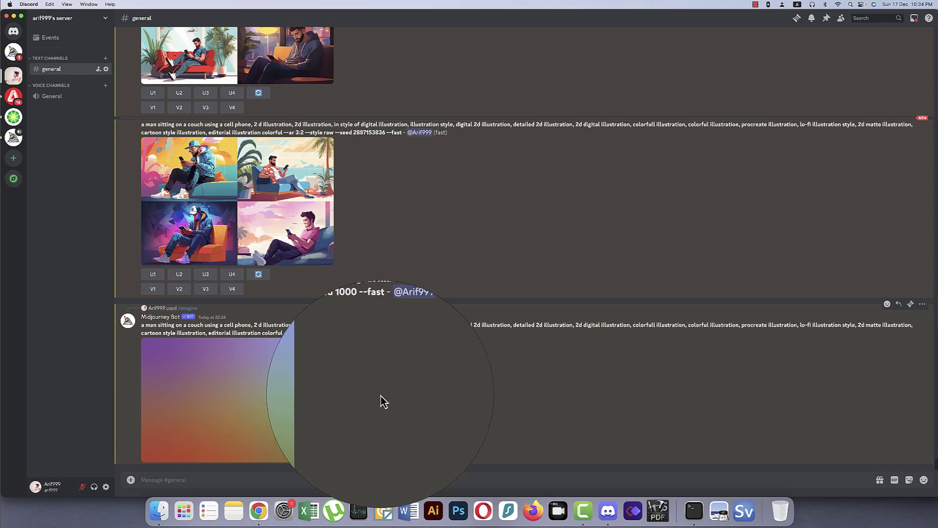
pyautogui.scroll(5, 306, 317)
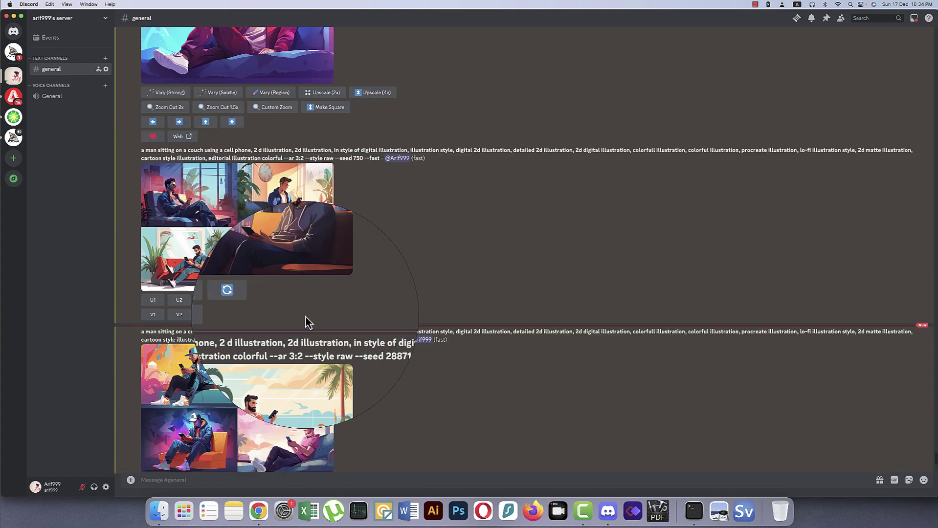
pyautogui.click(273, 231)
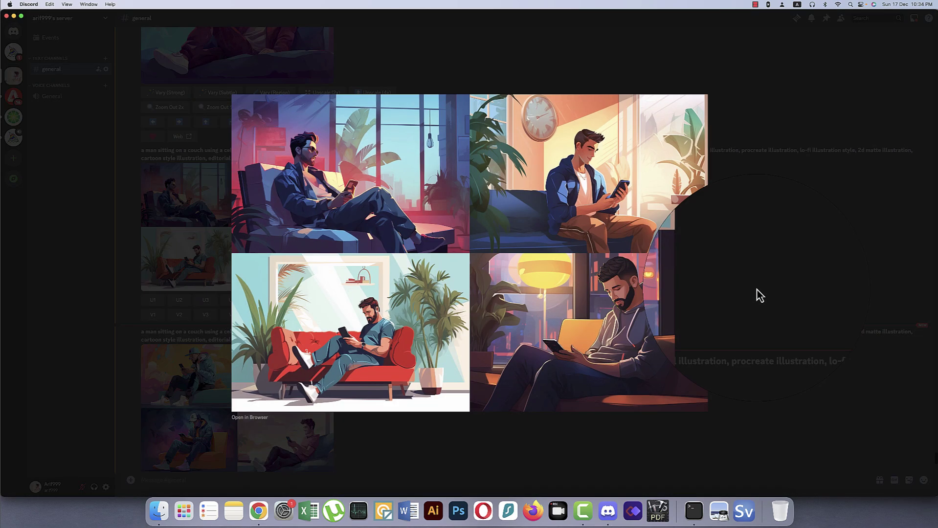
pyautogui.click(759, 295)
pyautogui.scroll(-3, 347, 279)
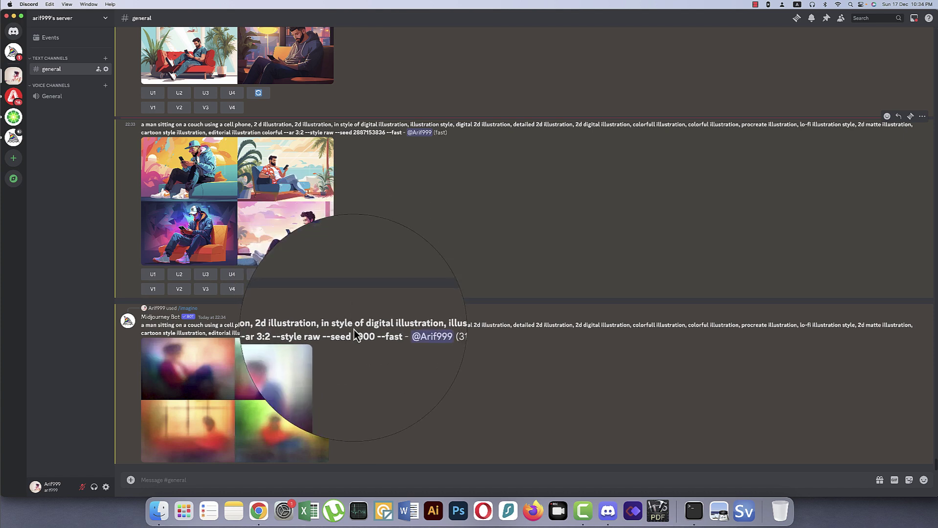
# Step: Copy the seed-1000 couch prompt and resend it via /imagine with seed 500
pyautogui.tripleClick(354, 331)
pyautogui.press('super+c')
pyautogui.click(320, 478)
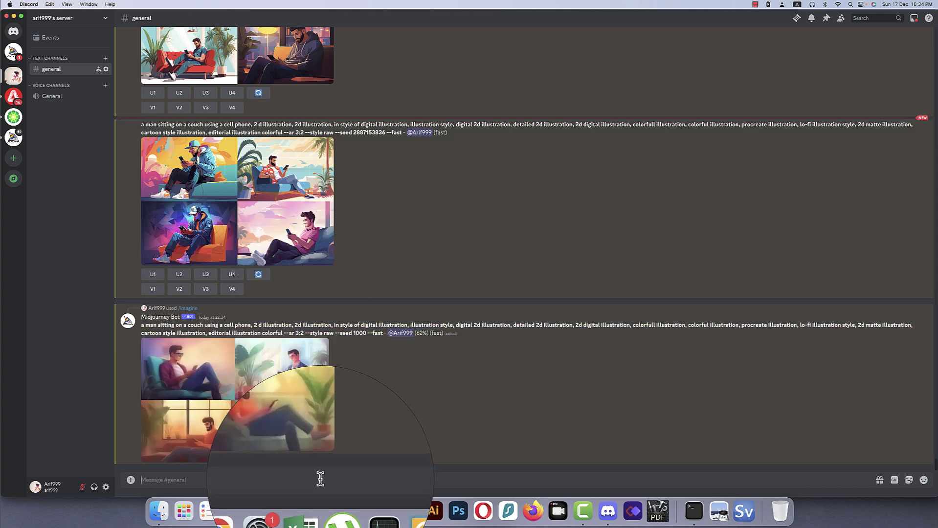
pyautogui.write('/')
pyautogui.click(199, 342)
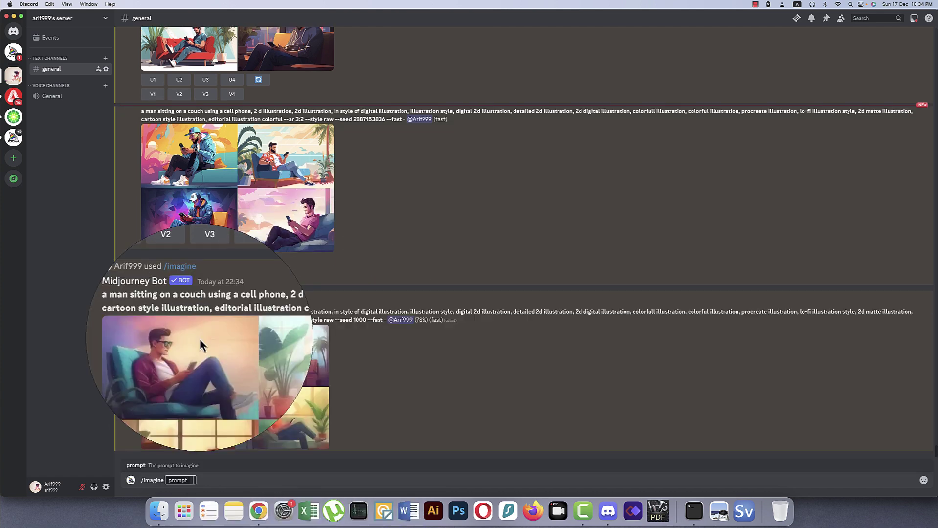
pyautogui.press('super+v')
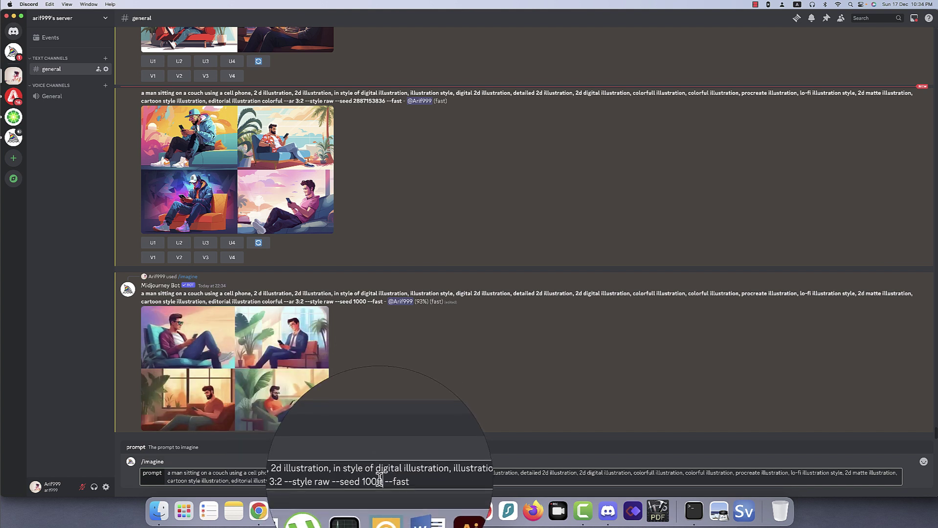
pyautogui.doubleClick(368, 481)
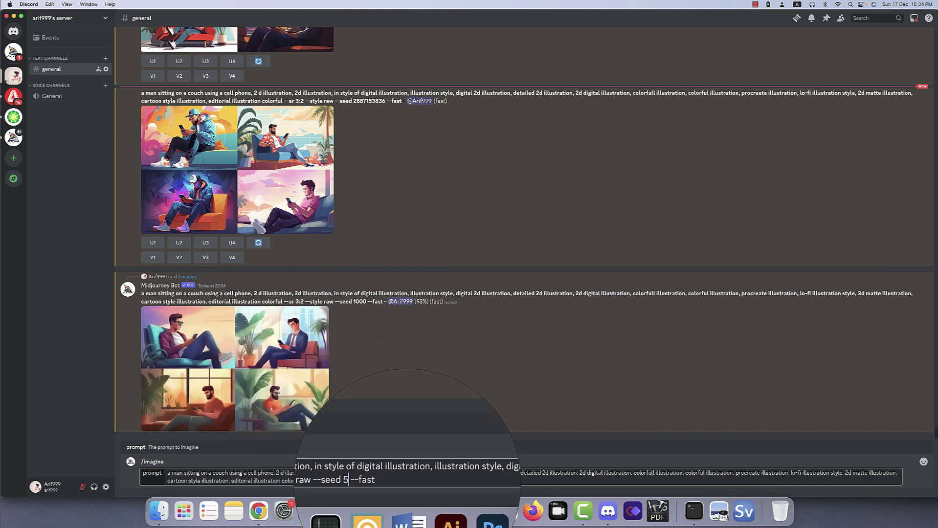
pyautogui.press('Return')
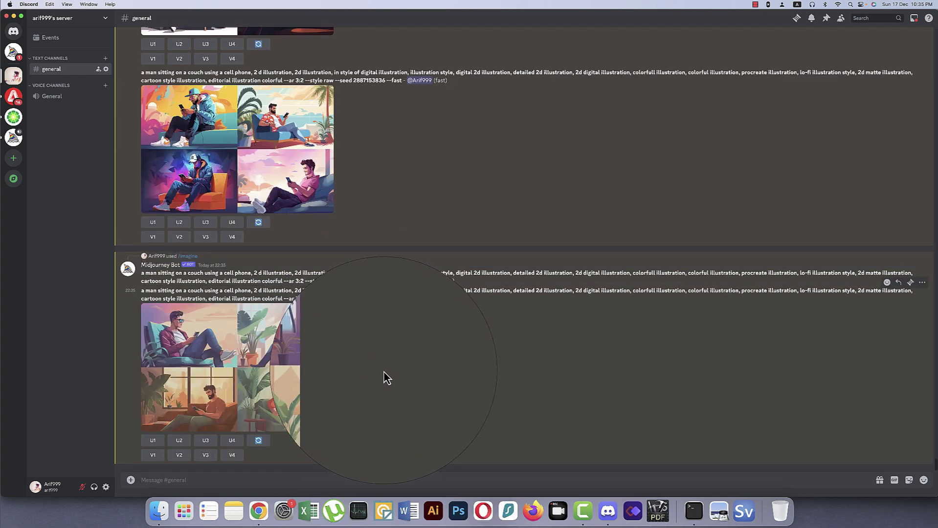
pyautogui.click(279, 366)
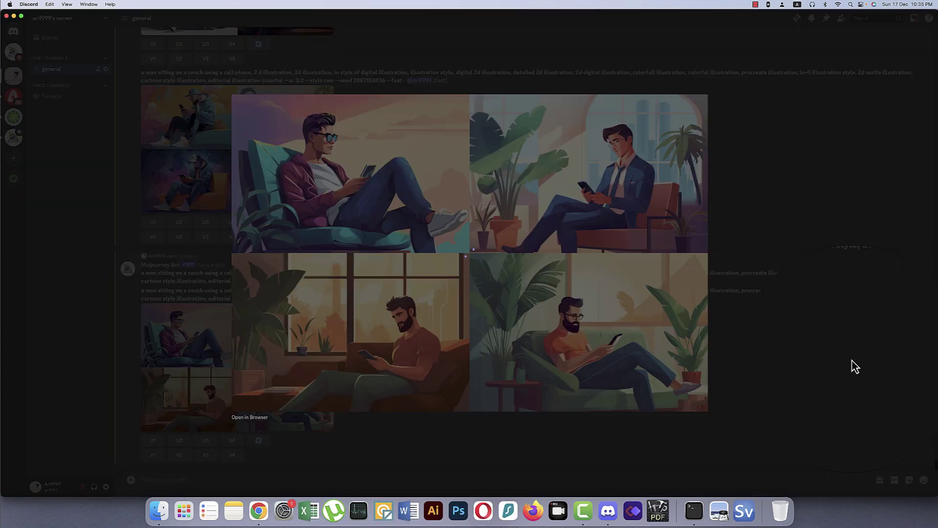
pyautogui.click(850, 367)
pyautogui.click(226, 373)
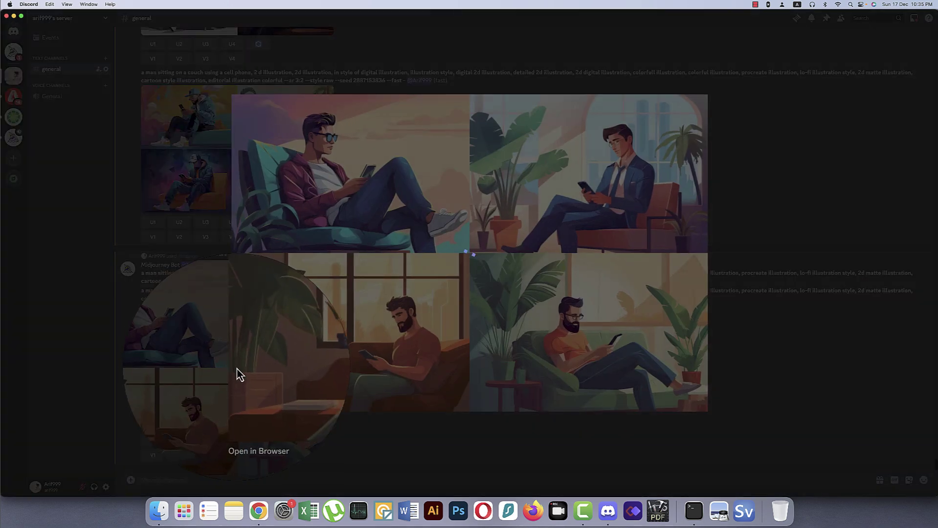
pyautogui.click(769, 374)
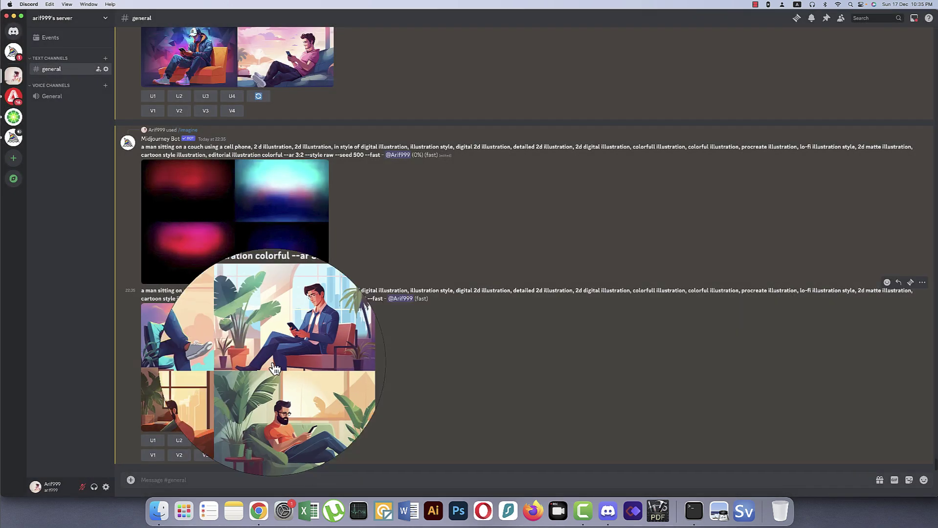
pyautogui.click(320, 371)
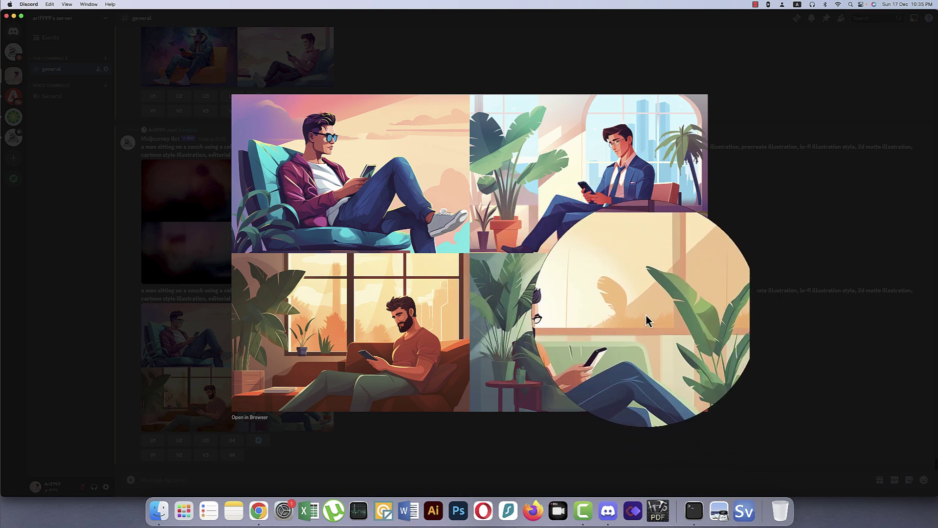
pyautogui.click(821, 357)
pyautogui.click(255, 57)
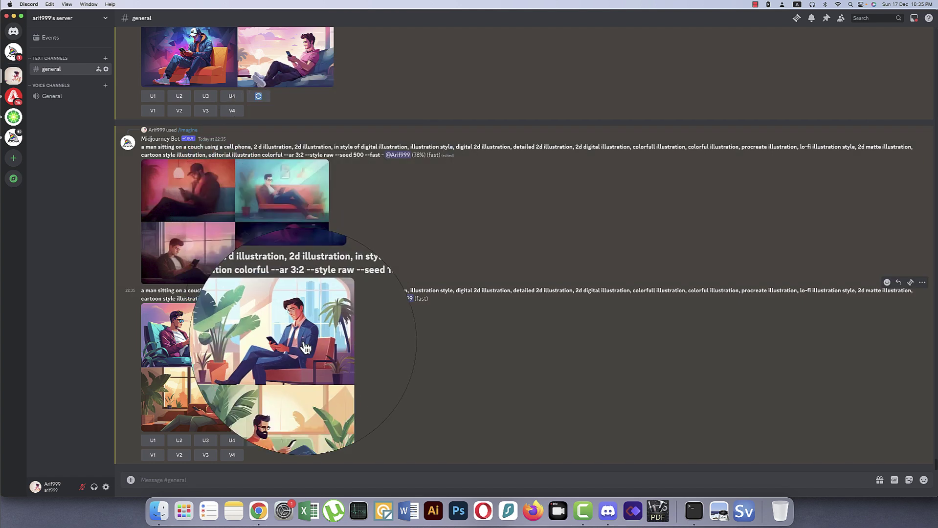
pyautogui.click(306, 348)
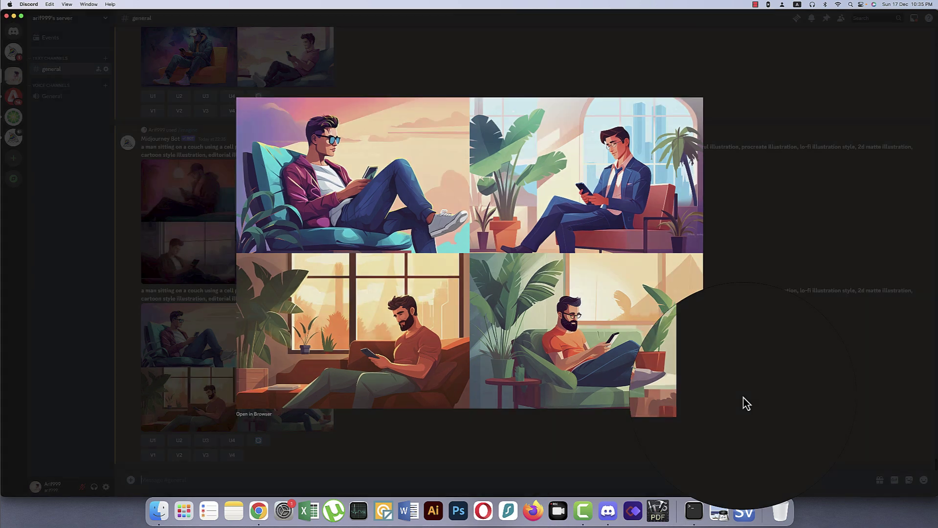
pyautogui.click(745, 404)
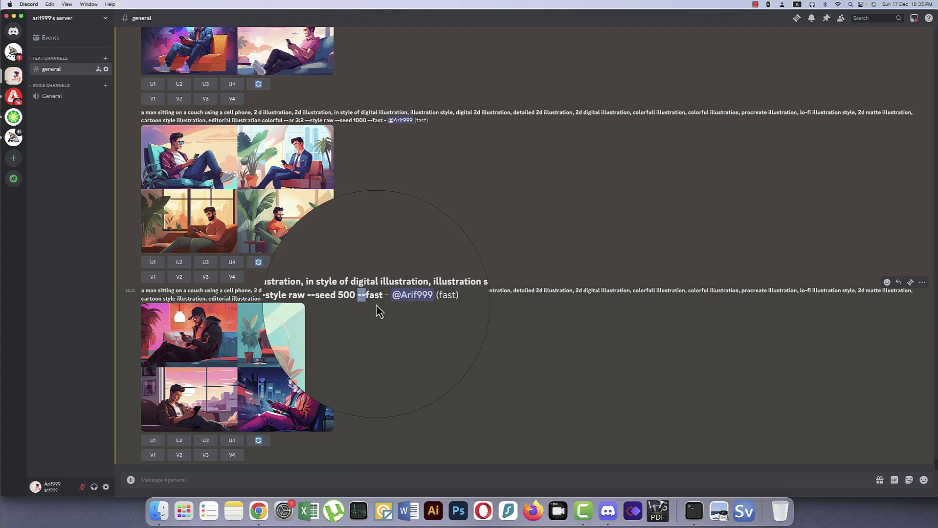
pyautogui.click(292, 367)
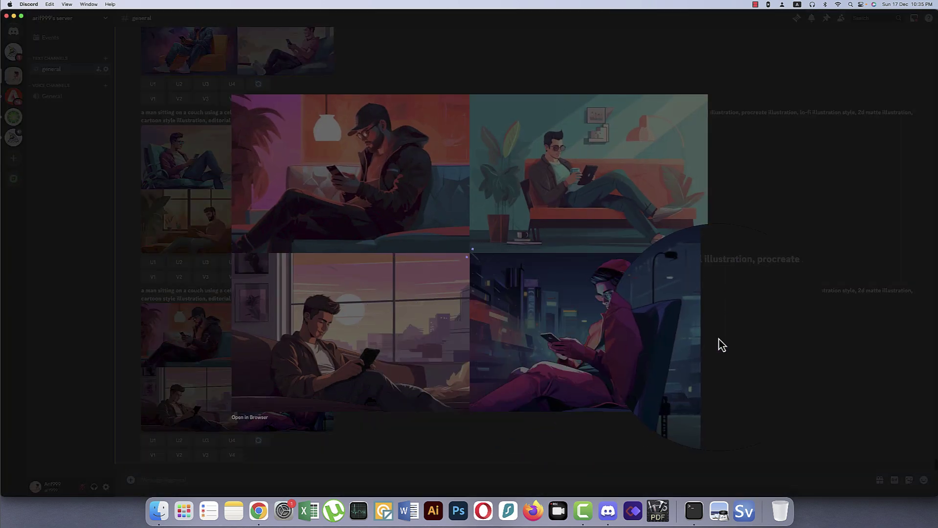
pyautogui.click(750, 345)
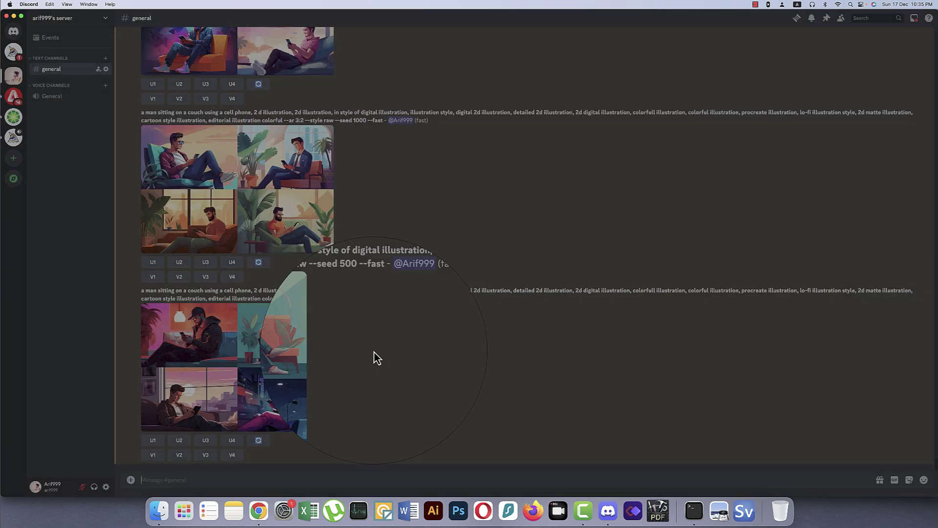
pyautogui.click(286, 348)
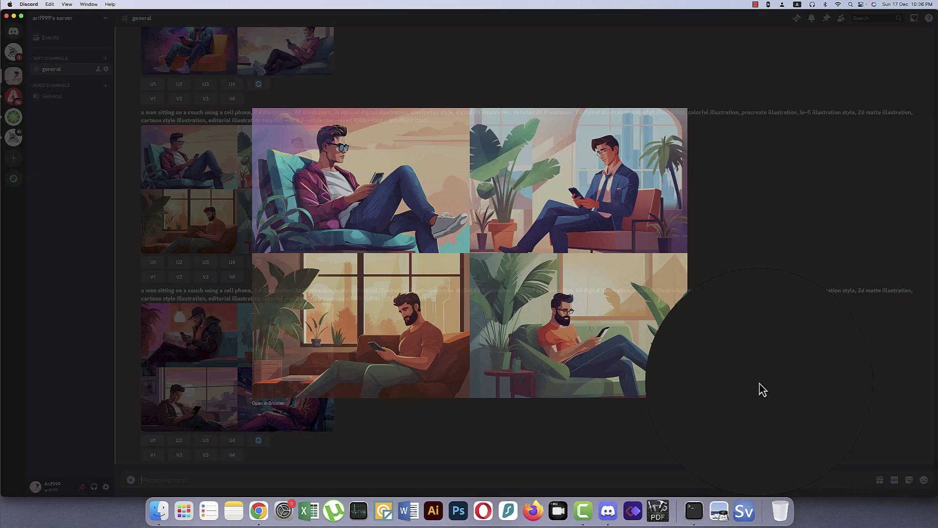
pyautogui.click(759, 389)
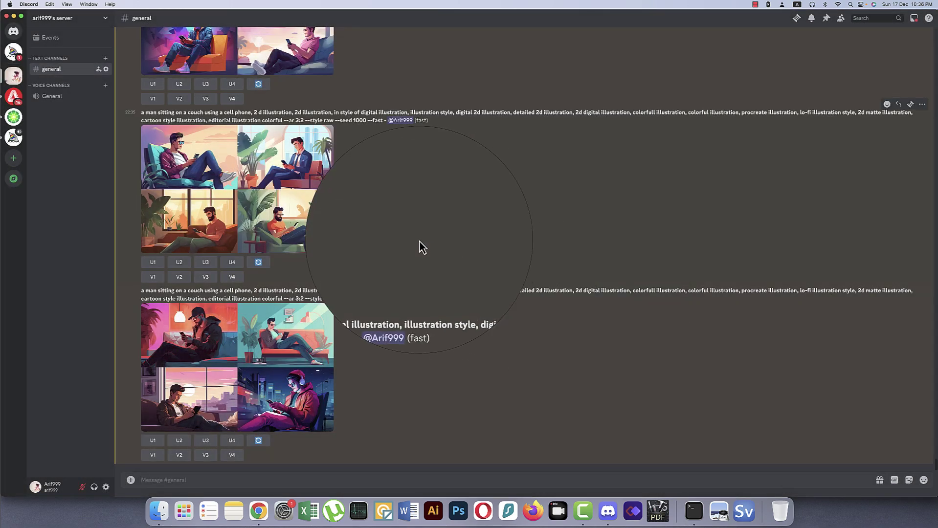
pyautogui.moveTo(334, 121); pyautogui.dragTo(352, 122)
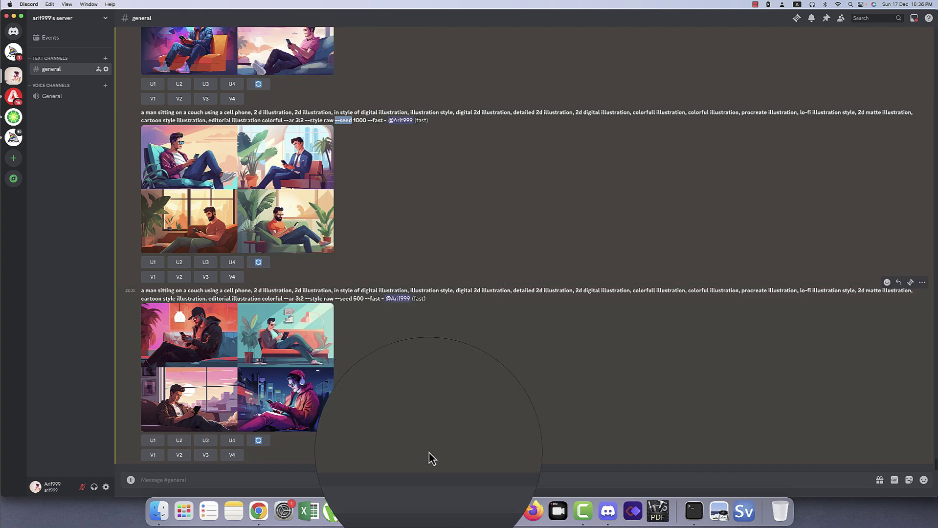
pyautogui.click(247, 495)
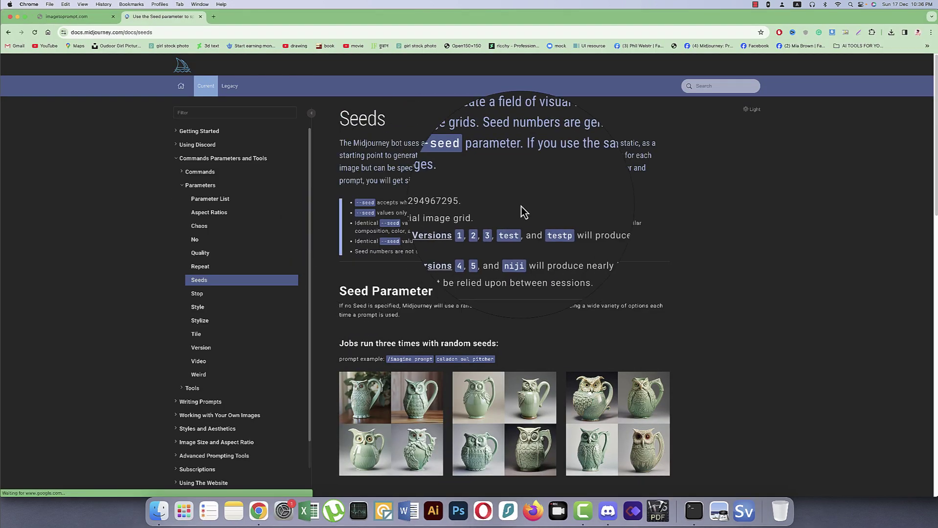
pyautogui.moveTo(378, 202); pyautogui.dragTo(484, 202)
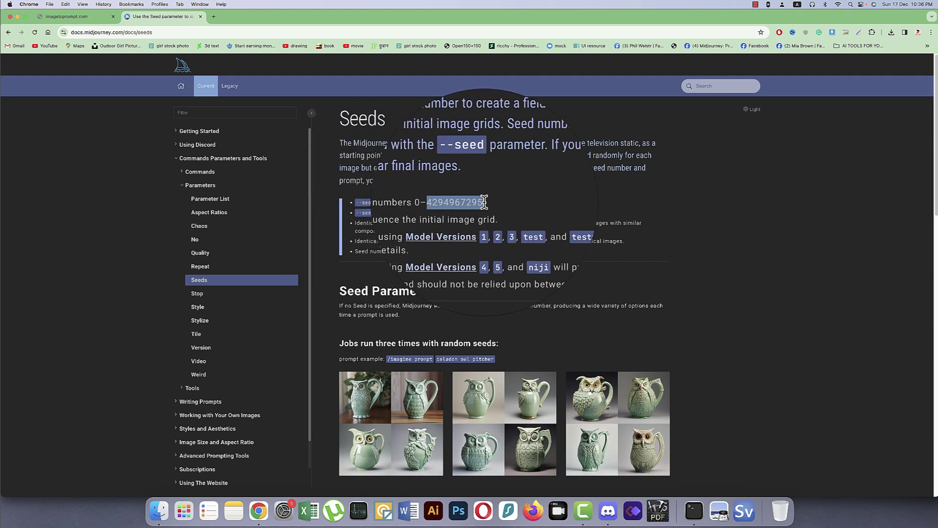
pyautogui.doubleClick(443, 203)
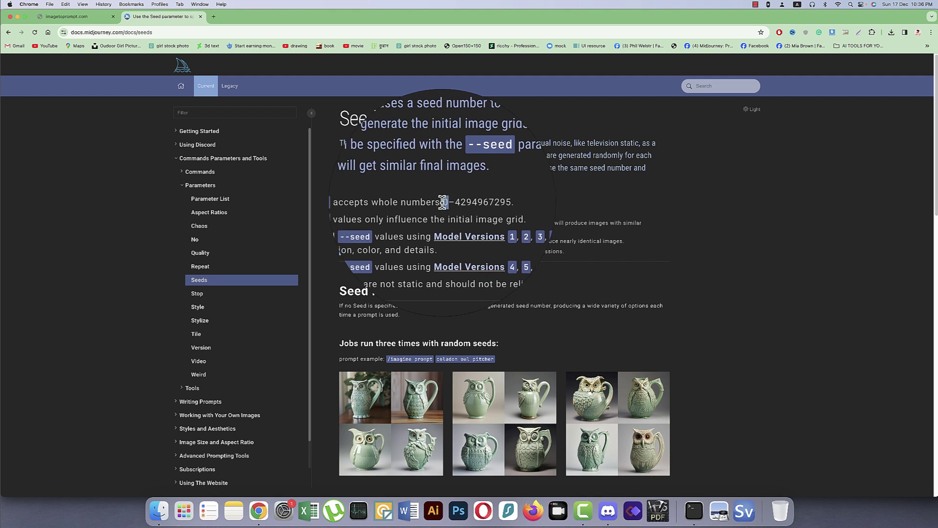
pyautogui.moveTo(451, 204); pyautogui.dragTo(490, 211)
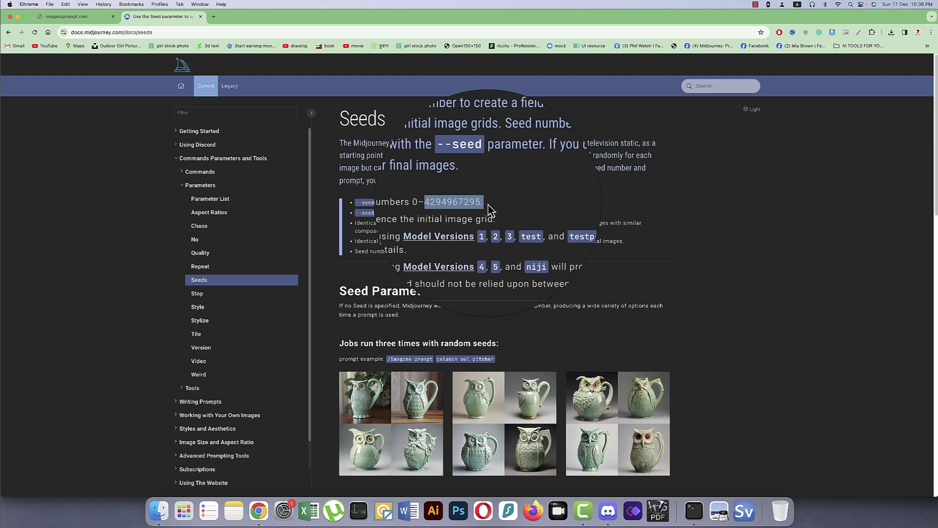
pyautogui.click(418, 204)
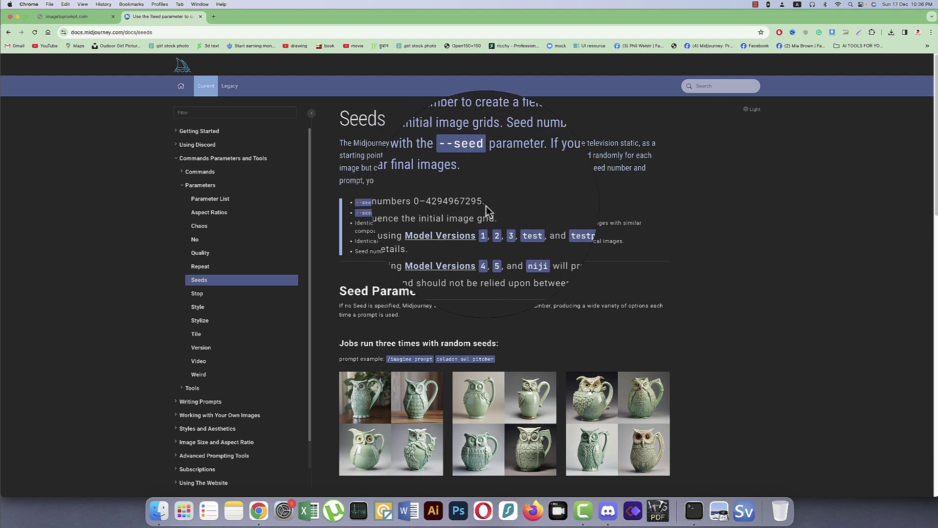
pyautogui.moveTo(486, 211); pyautogui.dragTo(452, 203)
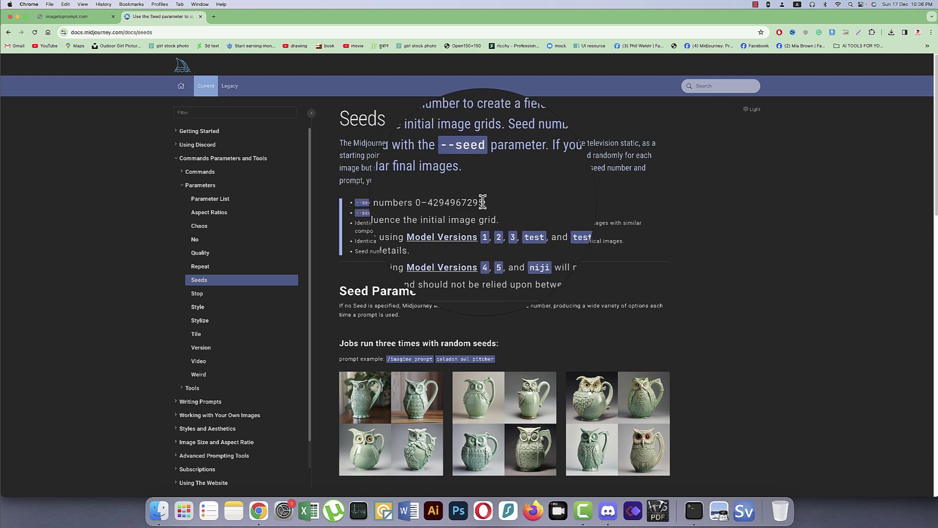
pyautogui.rightClick(452, 203)
pyautogui.click(476, 219)
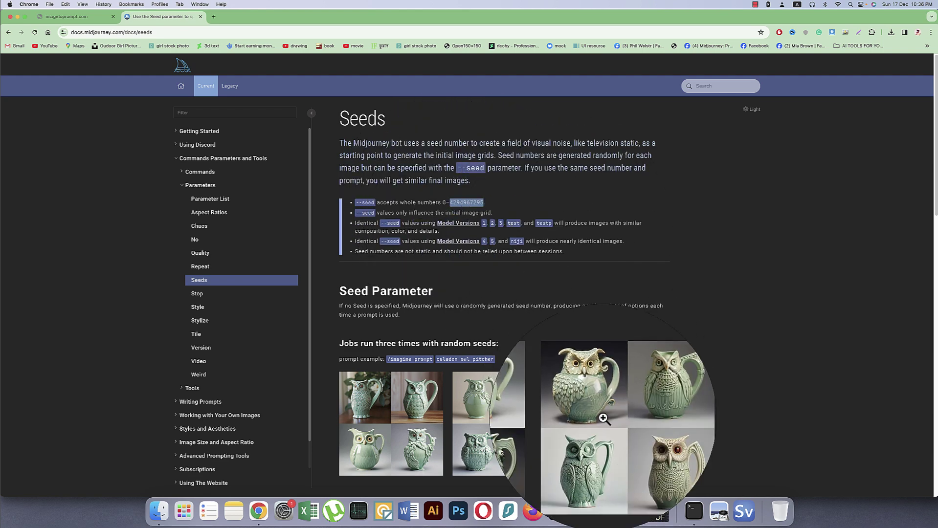
pyautogui.click(623, 495)
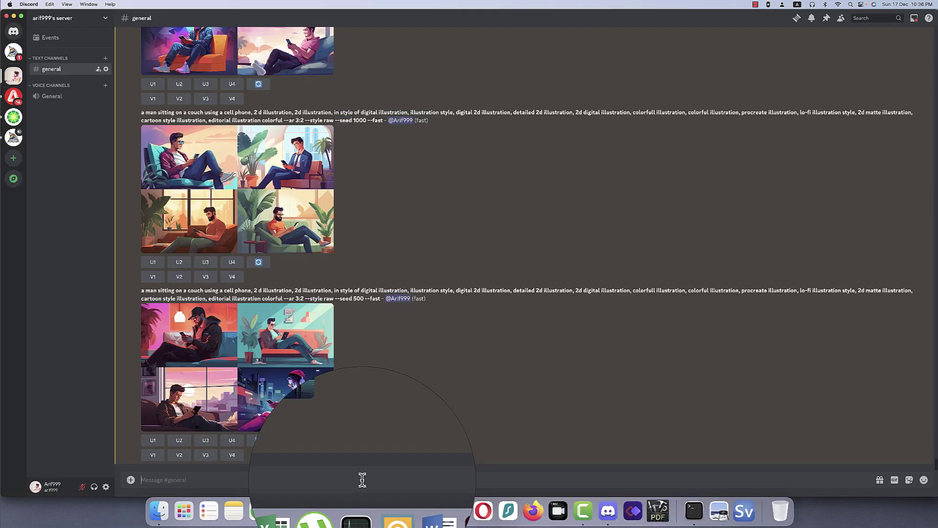
# Step: Start a new /imagine command with the seed-500 couch prompt pasted in
pyautogui.moveTo(380, 298); pyautogui.dragTo(143, 290)
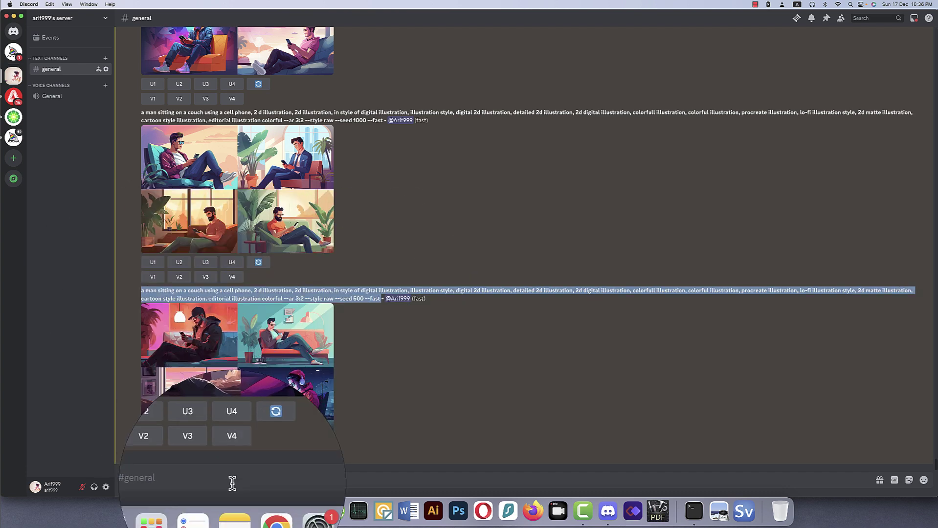
pyautogui.click(232, 482)
pyautogui.write('/')
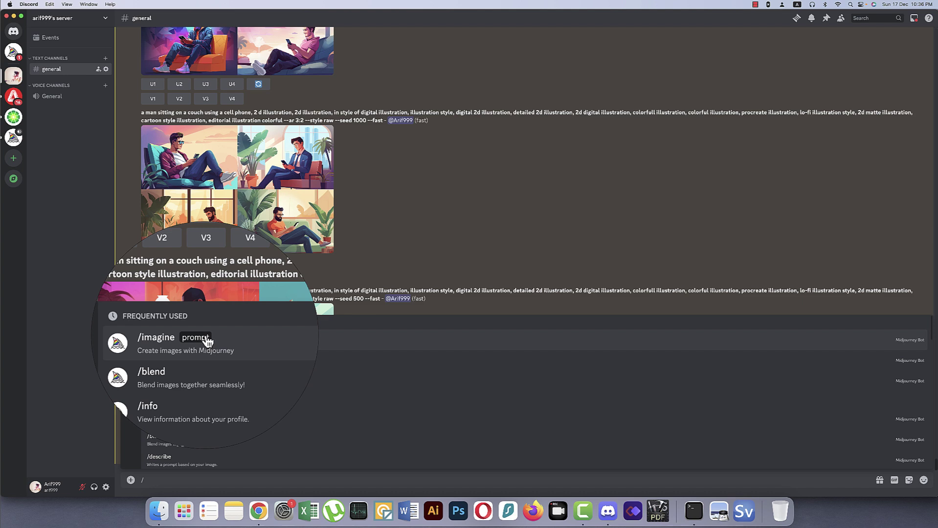
pyautogui.click(206, 336)
pyautogui.hotkey('ctrl', 'v')
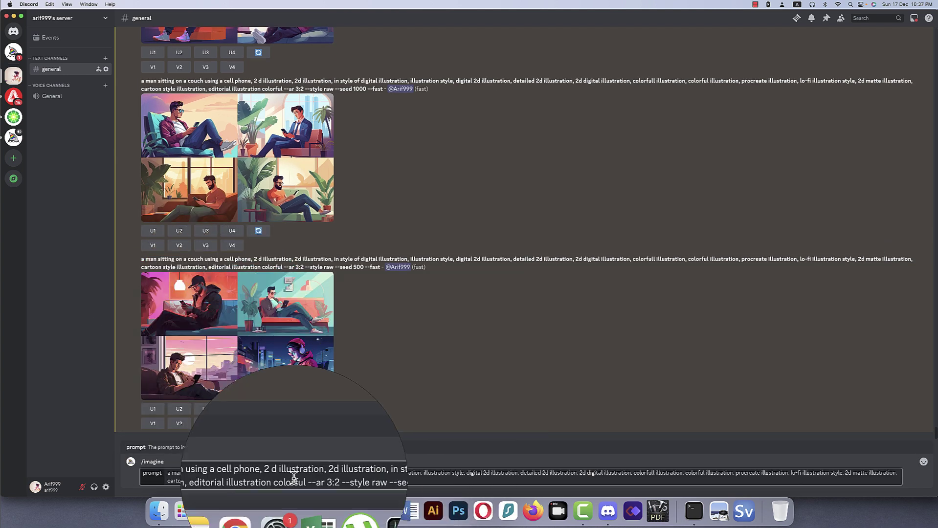
pyautogui.click(253, 507)
pyautogui.rightClick(466, 203)
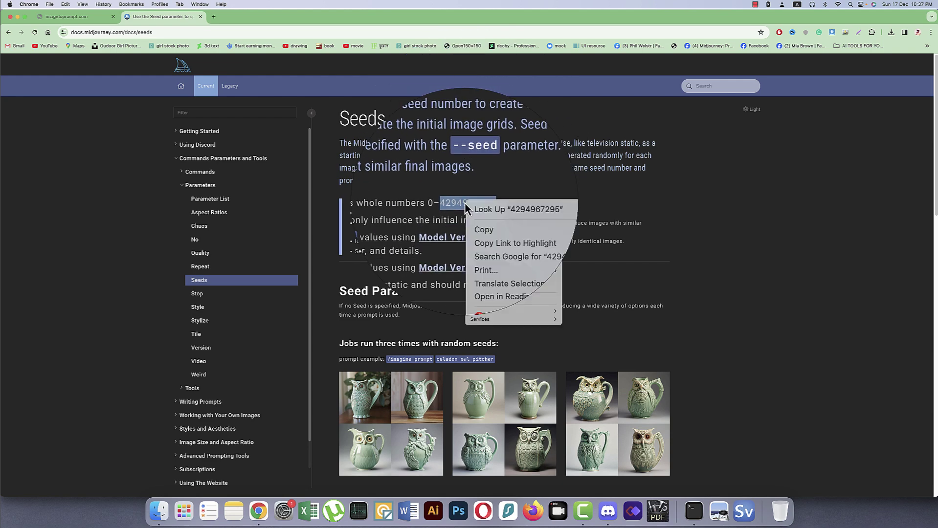
pyautogui.click(484, 220)
pyautogui.click(608, 513)
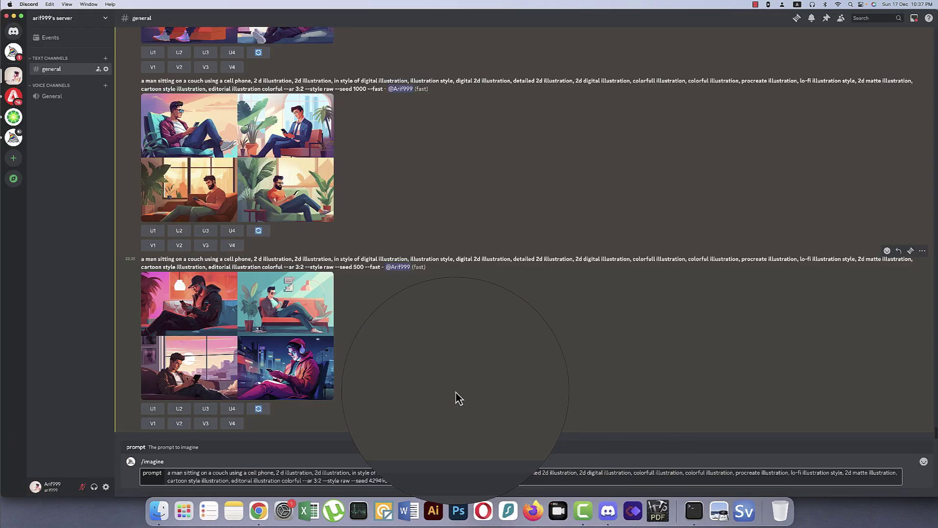
pyautogui.press('Return')
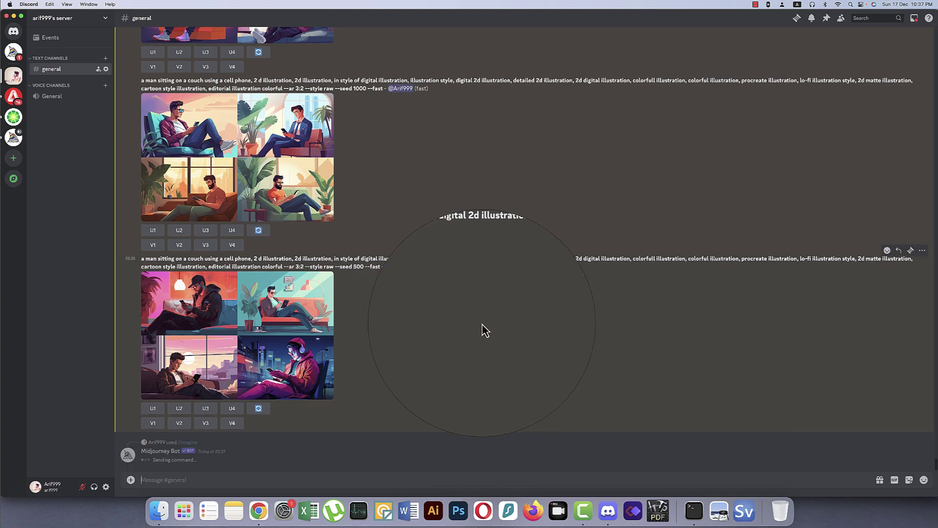
pyautogui.hotkey('ctrl', 'Up')
pyautogui.click(436, 335)
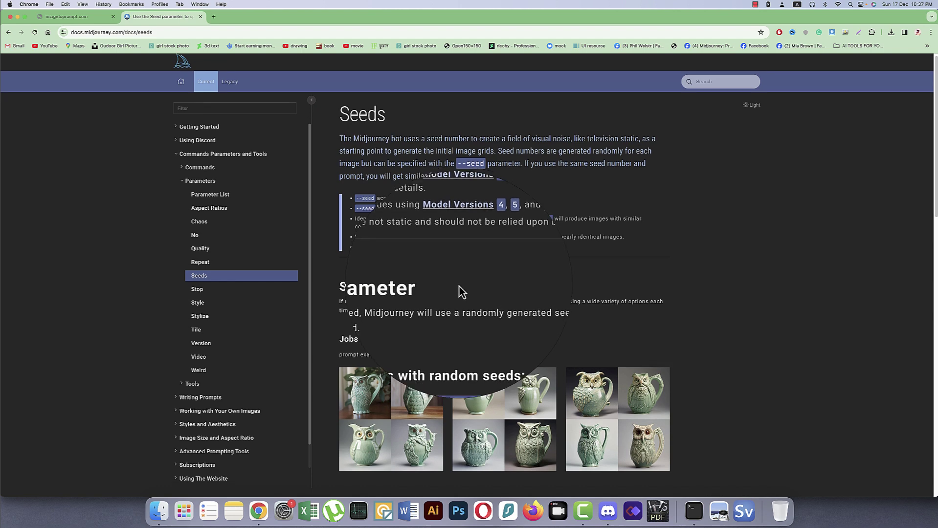
pyautogui.scroll(-1, 458, 283)
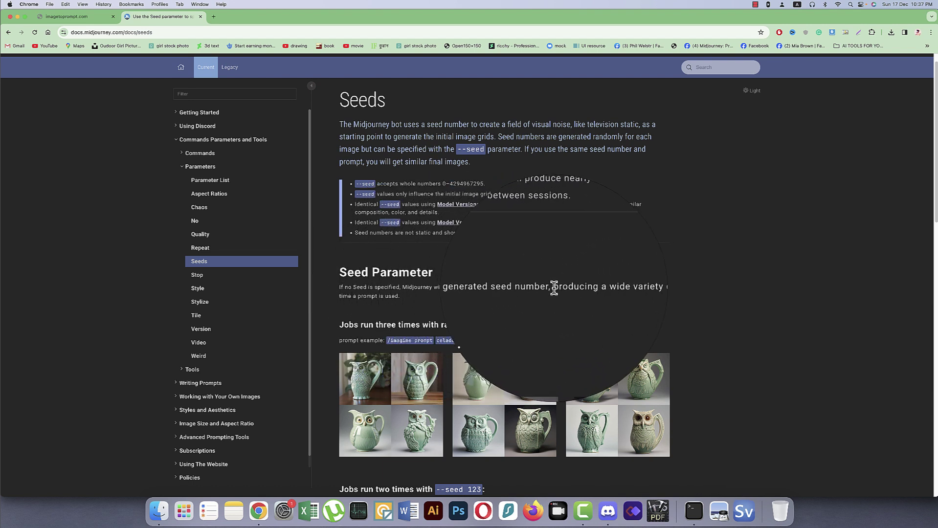
pyautogui.moveTo(635, 300); pyautogui.dragTo(648, 300)
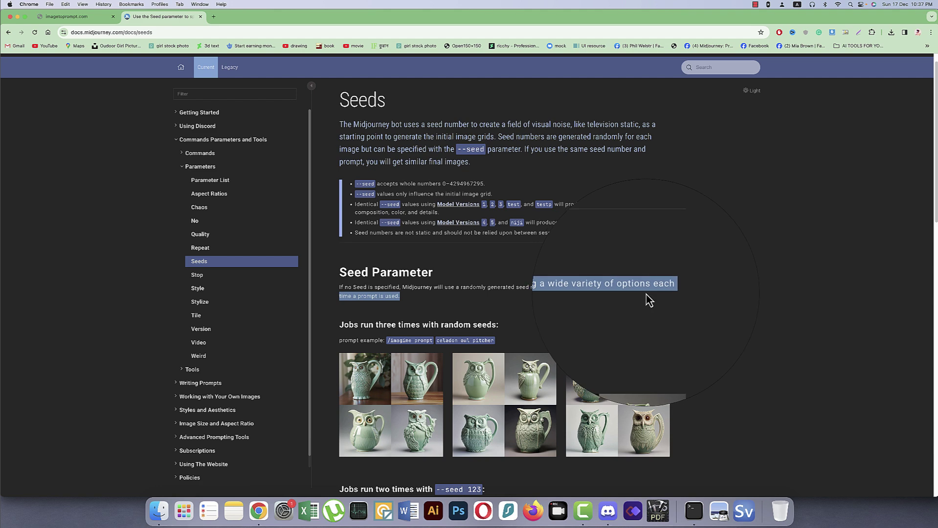
pyautogui.scroll(-1, 357, 308)
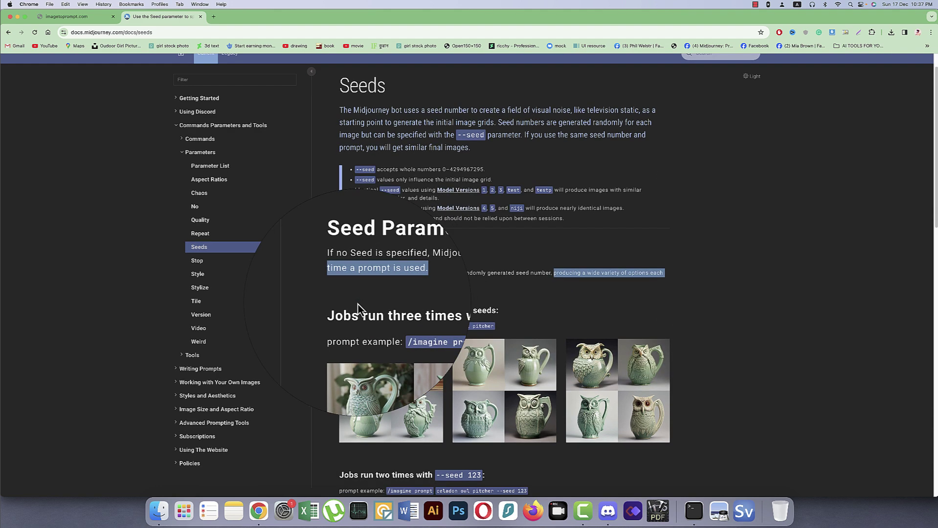
pyautogui.scroll(-3, 513, 315)
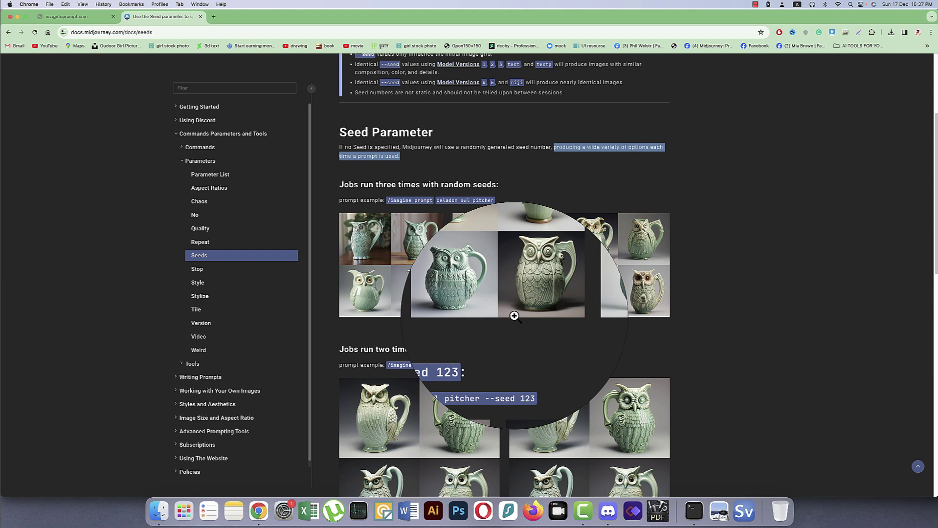
pyautogui.click(515, 317)
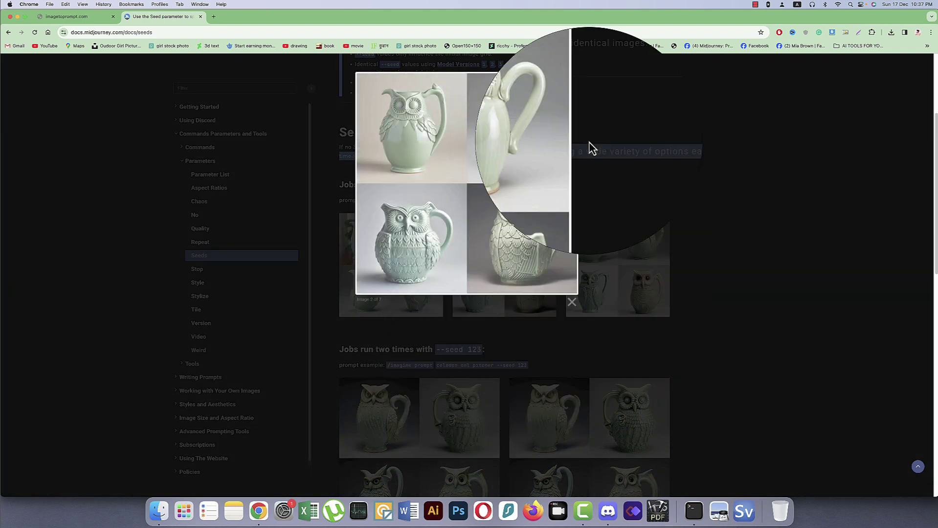
pyautogui.click(623, 375)
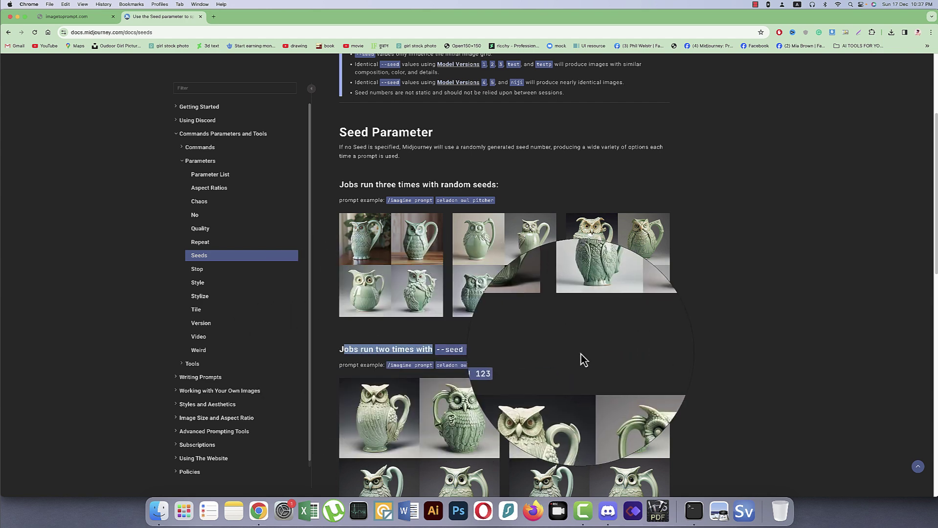
pyautogui.scroll(5, 503, 346)
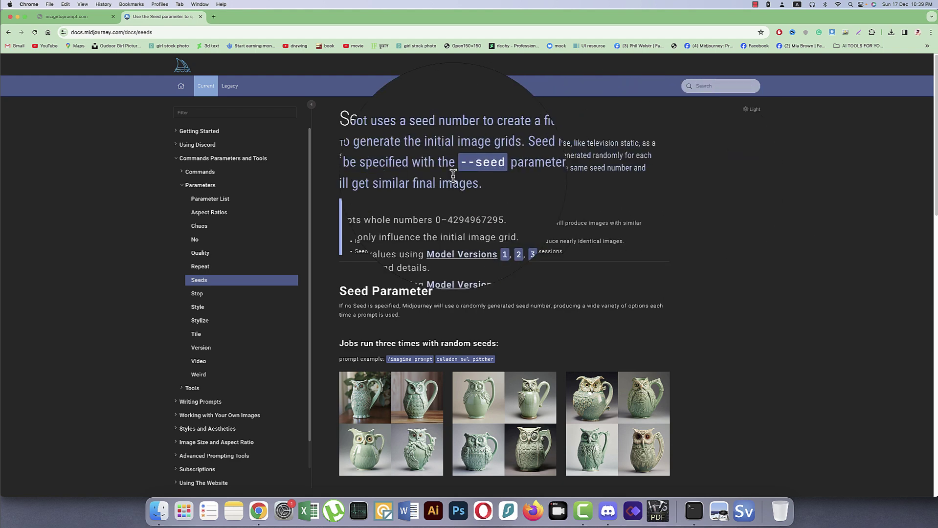
pyautogui.moveTo(340, 168); pyautogui.dragTo(449, 167)
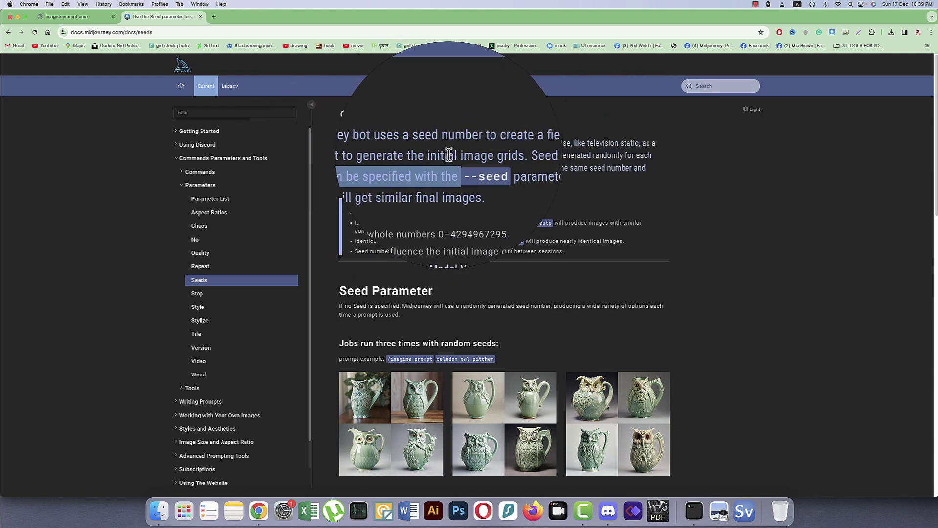
pyautogui.moveTo(538, 156); pyautogui.dragTo(431, 154)
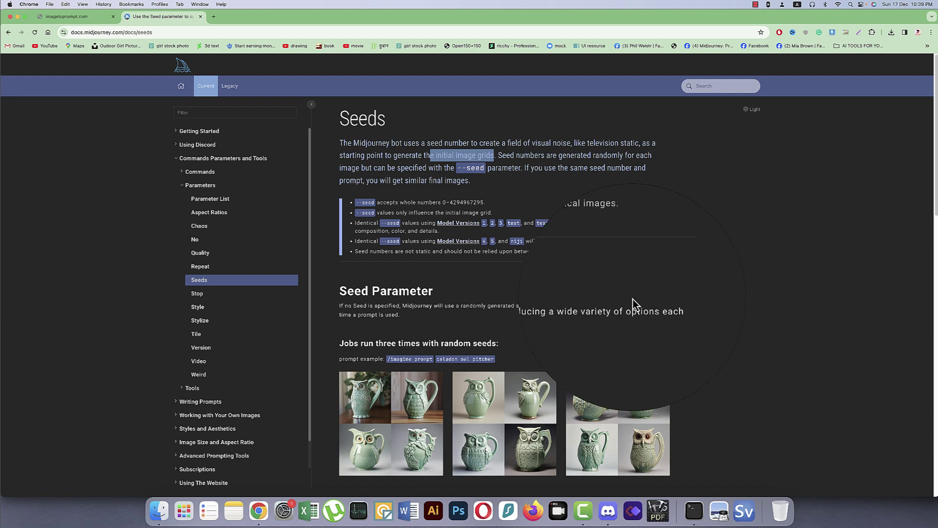
pyautogui.click(608, 512)
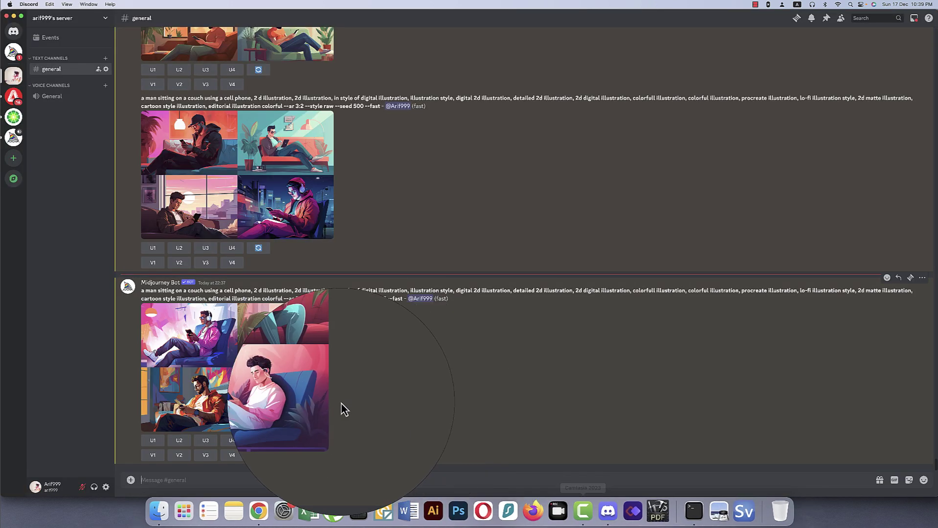
pyautogui.click(308, 389)
pyautogui.click(779, 375)
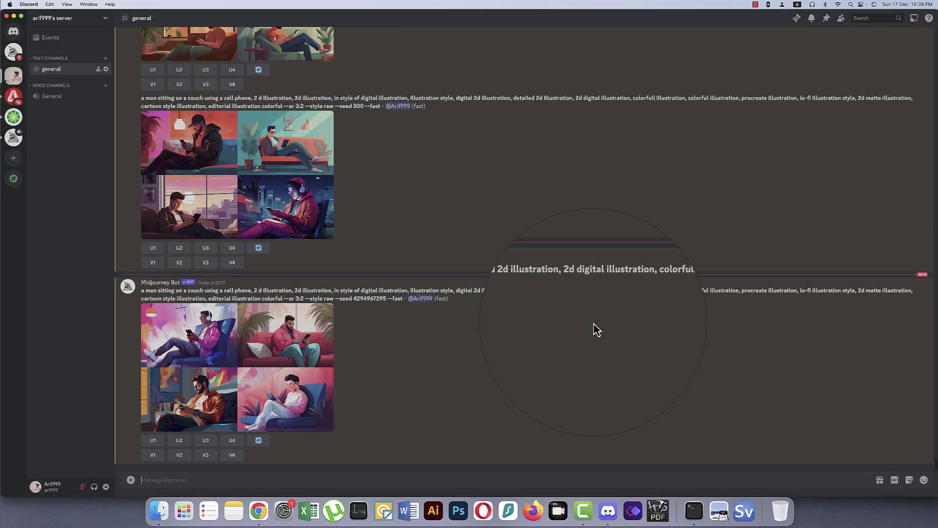
pyautogui.moveTo(388, 299); pyautogui.dragTo(361, 298)
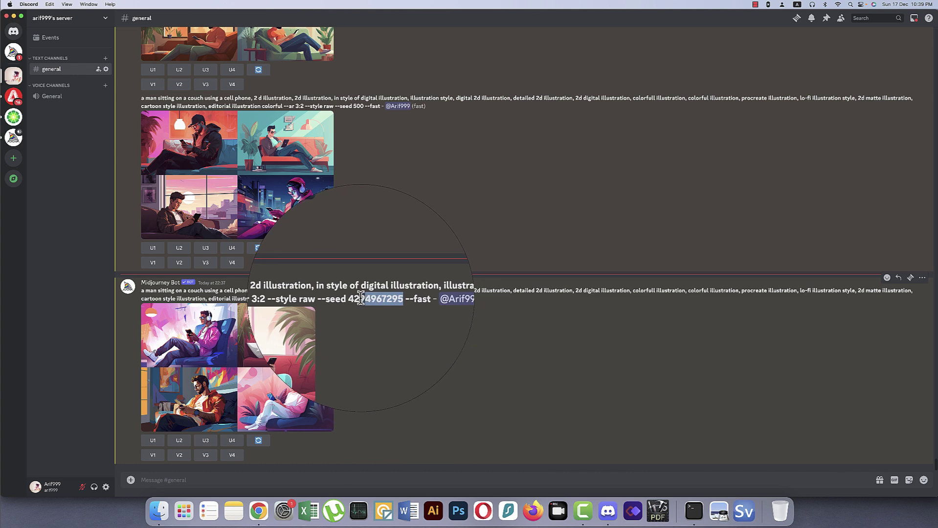
pyautogui.click(279, 352)
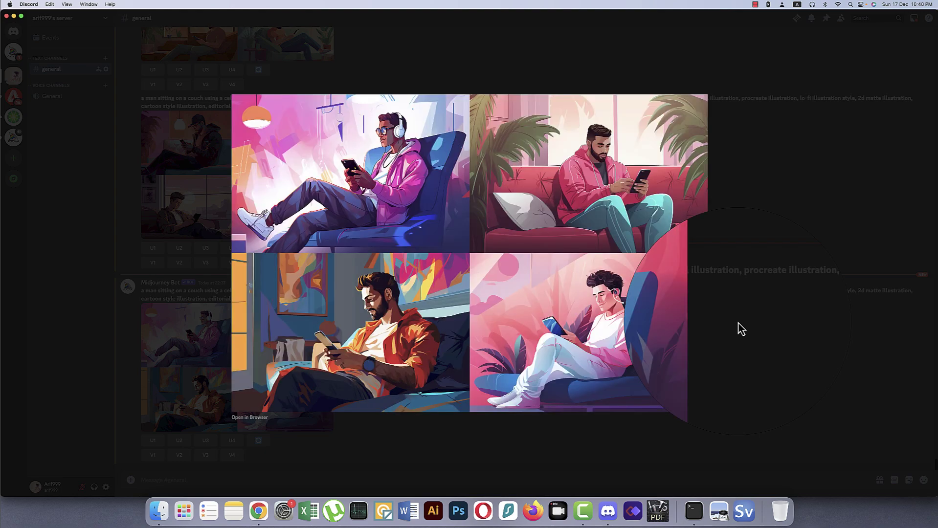
pyautogui.click(740, 329)
pyautogui.scroll(3, 440, 323)
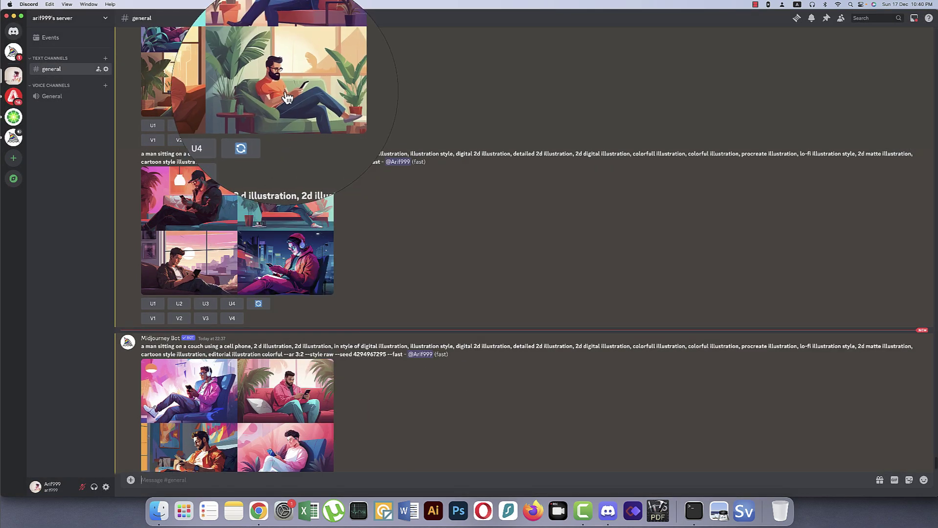
pyautogui.click(286, 98)
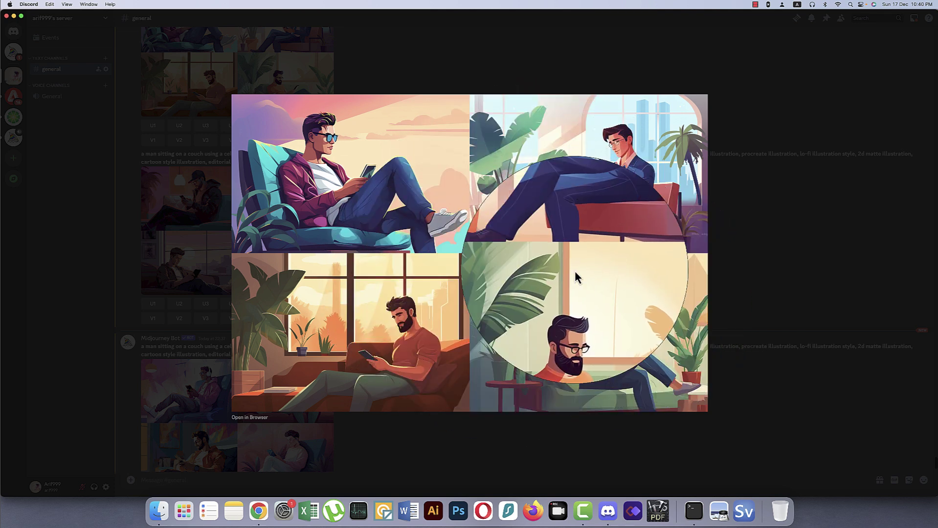
pyautogui.click(767, 307)
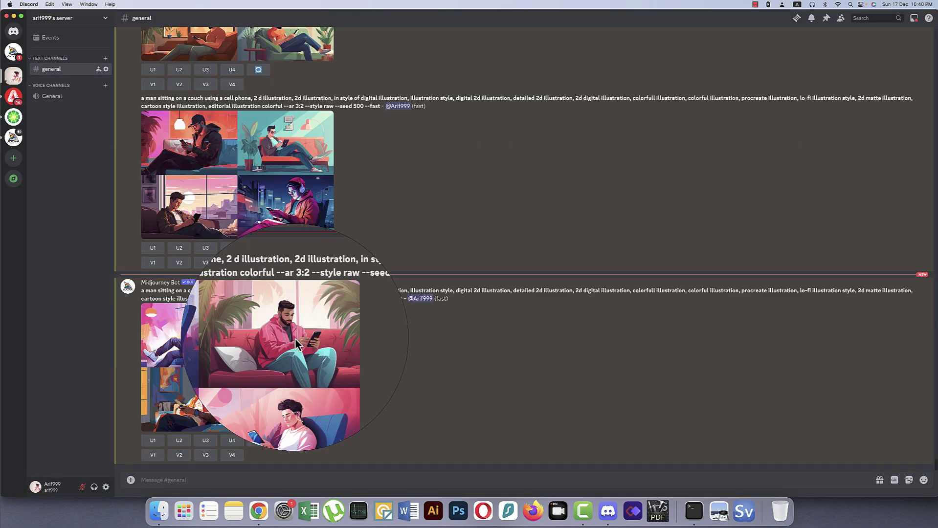
pyautogui.scroll(10, 490, 348)
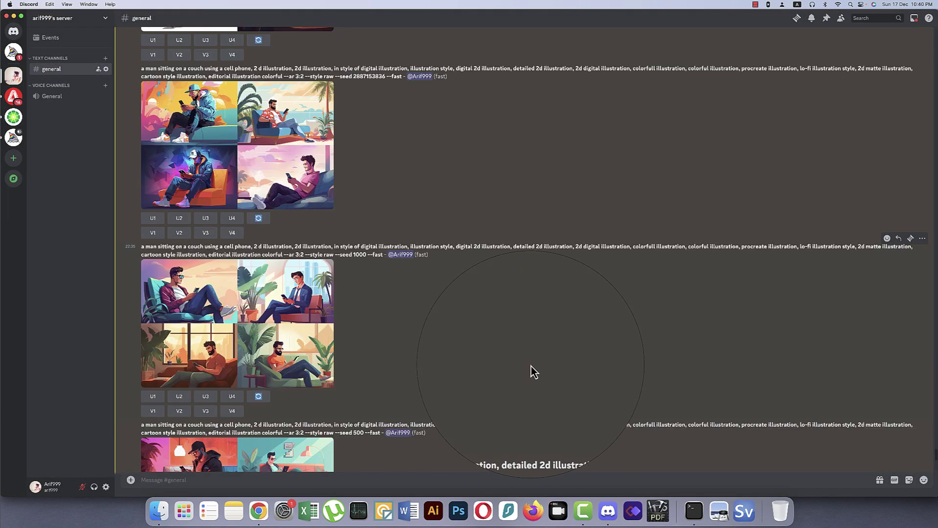
pyautogui.scroll(-10, 533, 372)
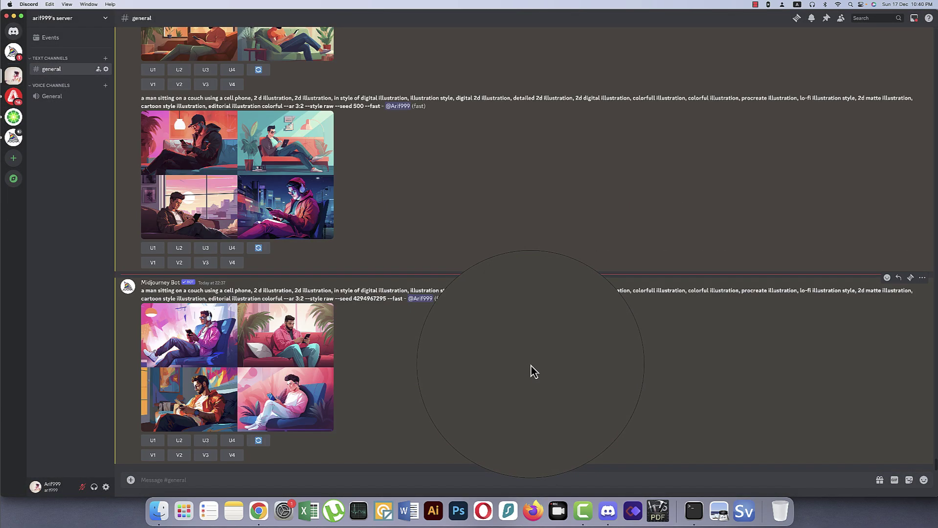
pyautogui.scroll(5, 533, 371)
pyautogui.scroll(-5, 533, 372)
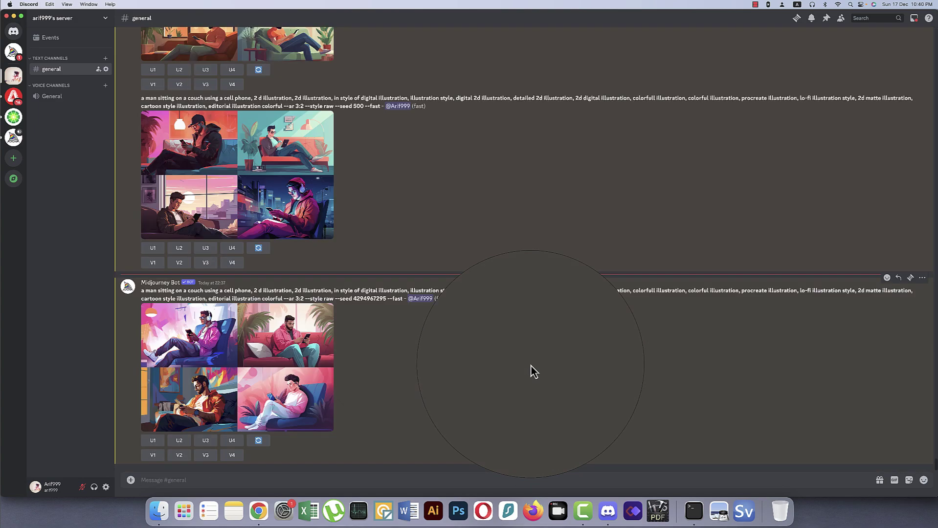